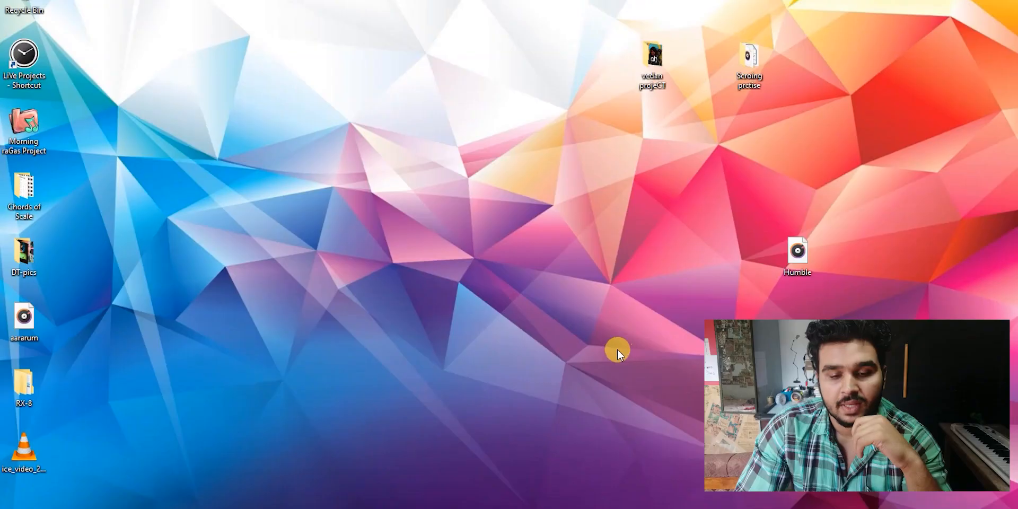
- Open the Audio Units folder on drive C: and examine its Live Installed and Live Packs subfolders
left_click(330, 507)
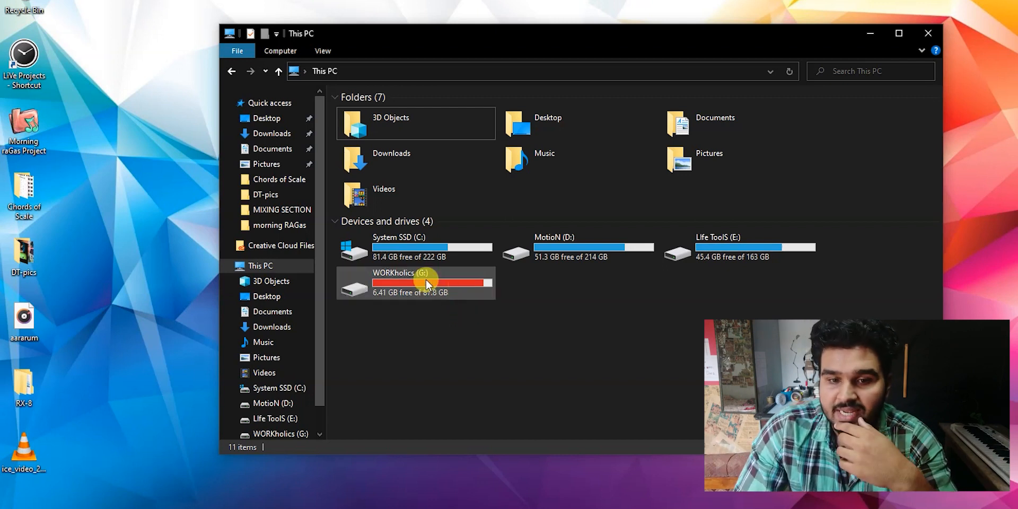
double_click(406, 235)
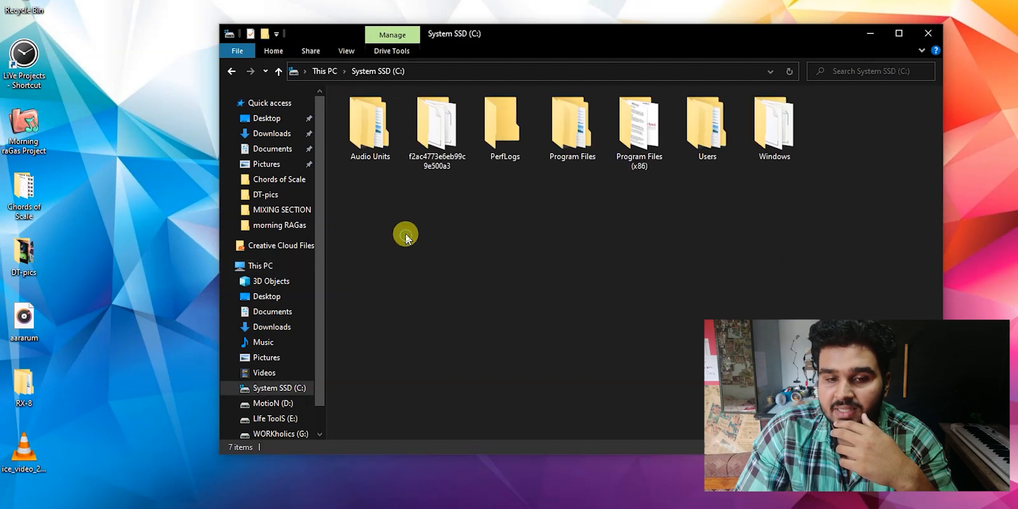
double_click(371, 137)
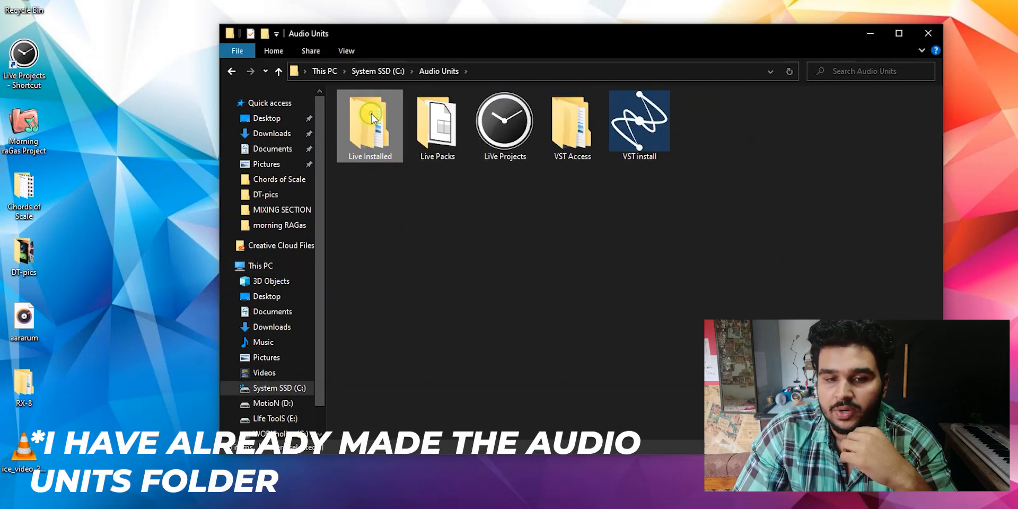
double_click(386, 157)
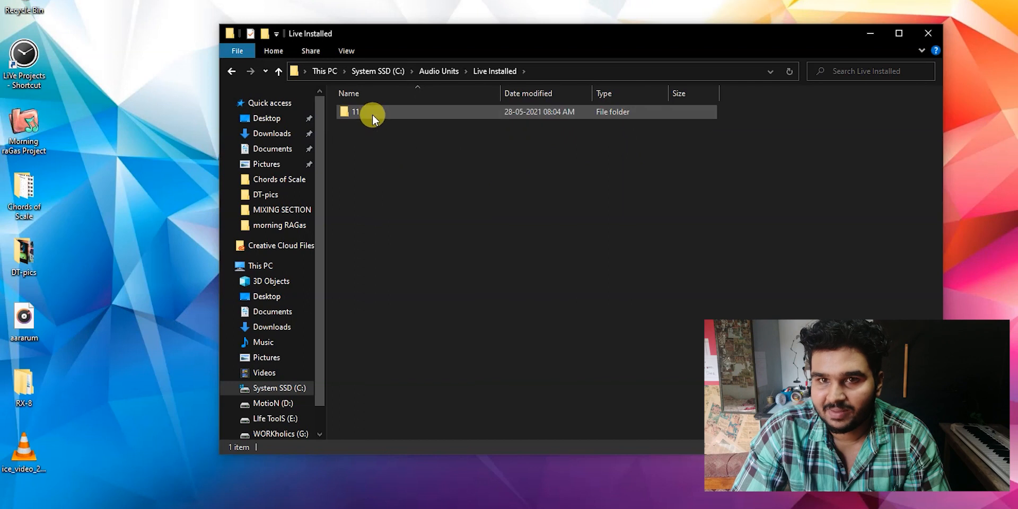
key("alt+Left")
double_click(434, 146)
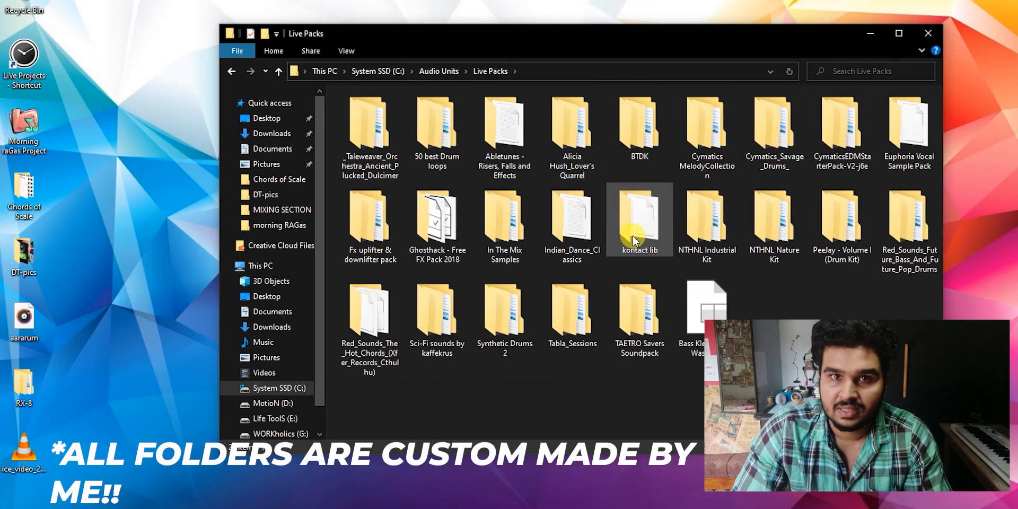
key("alt+Left")
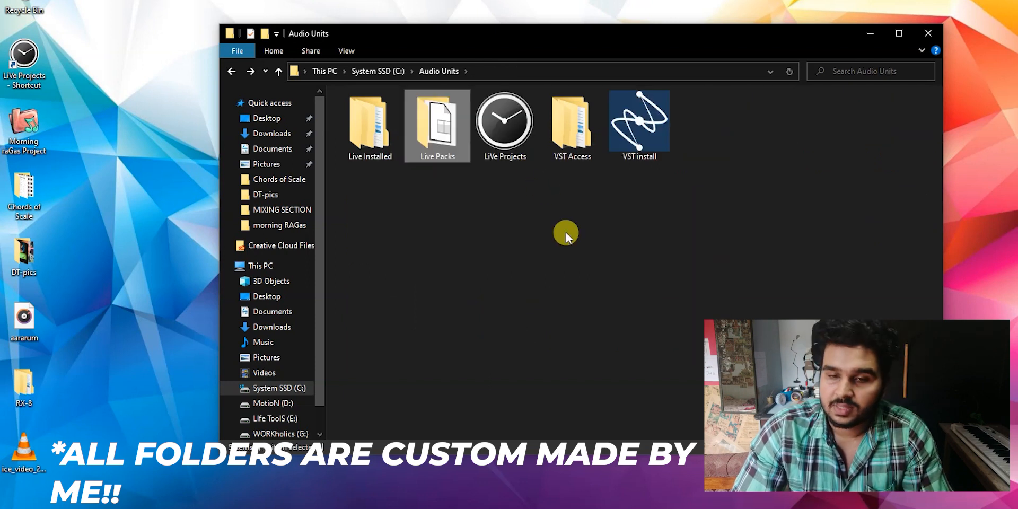
- Examine the VST Access and VST install subfolders and return to the Audio Units folder
double_click(571, 148)
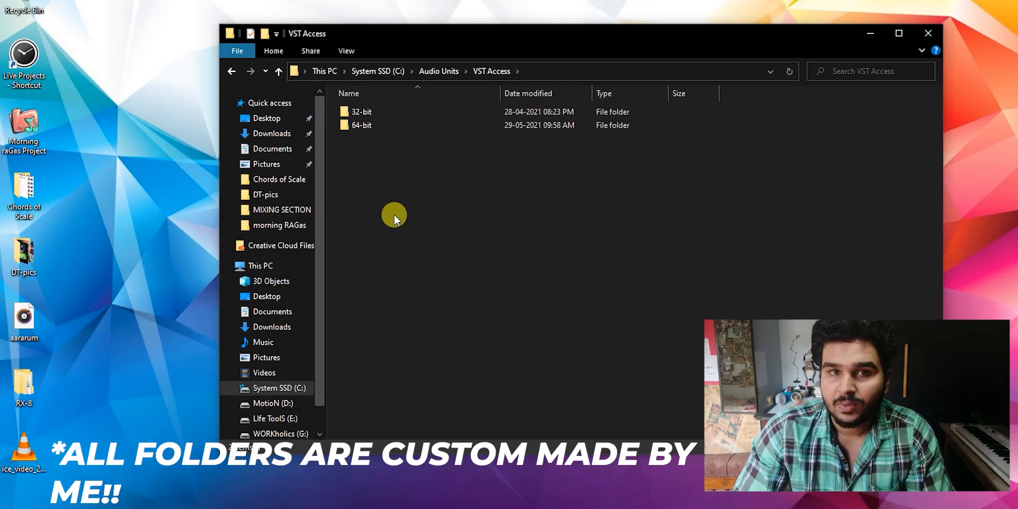
key("BackSpace")
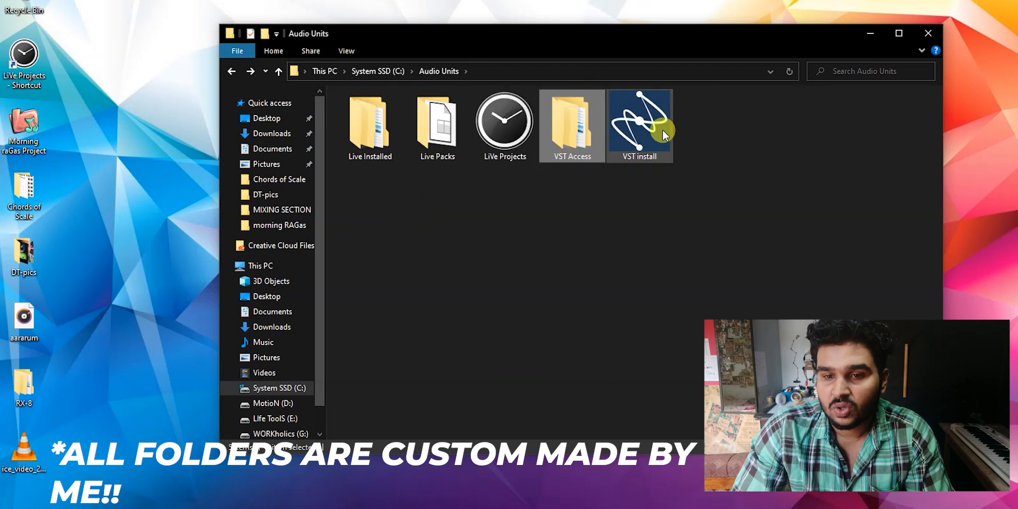
double_click(664, 135)
mouse_move(413, 171)
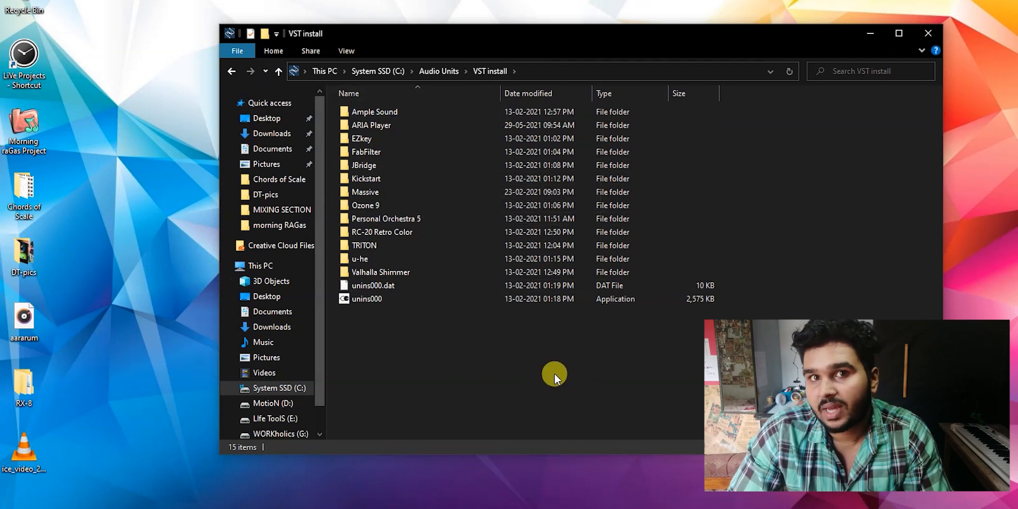
left_click(233, 70)
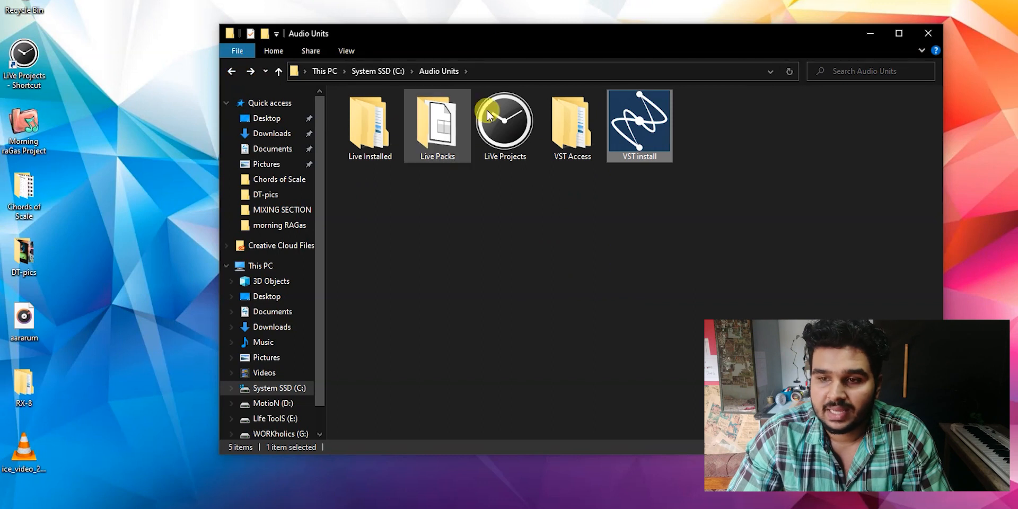
- Minimize the Audio Units folder window and refresh the desktop
left_click(870, 34)
right_click(594, 203)
left_click(635, 237)
right_click(635, 237)
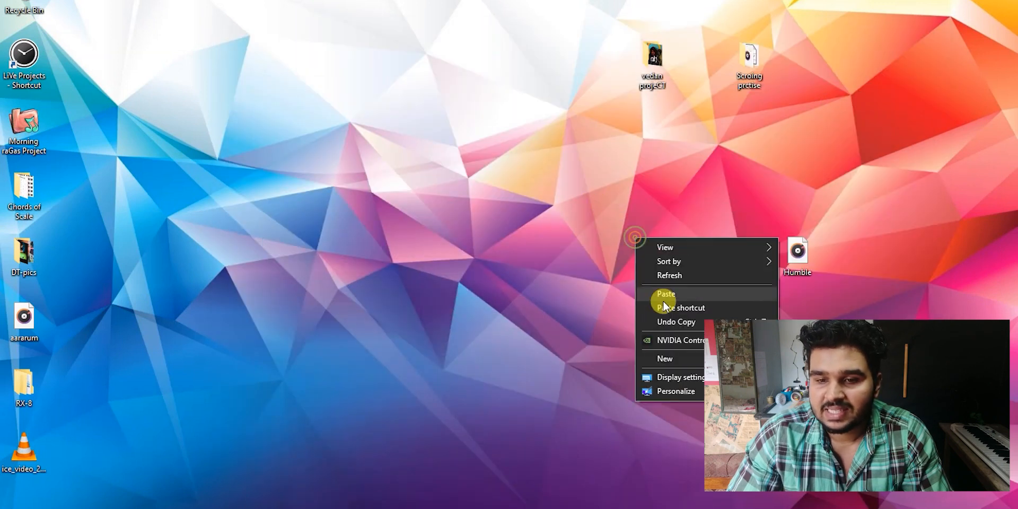
left_click(664, 276)
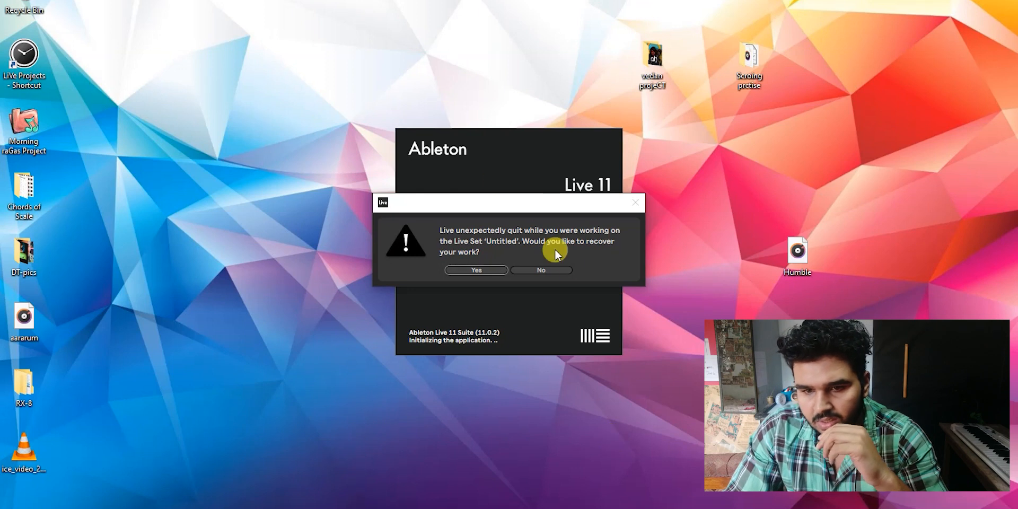
- In Ableton Live, decline recovering the untitled Live Set and close the crash report
left_click(554, 268)
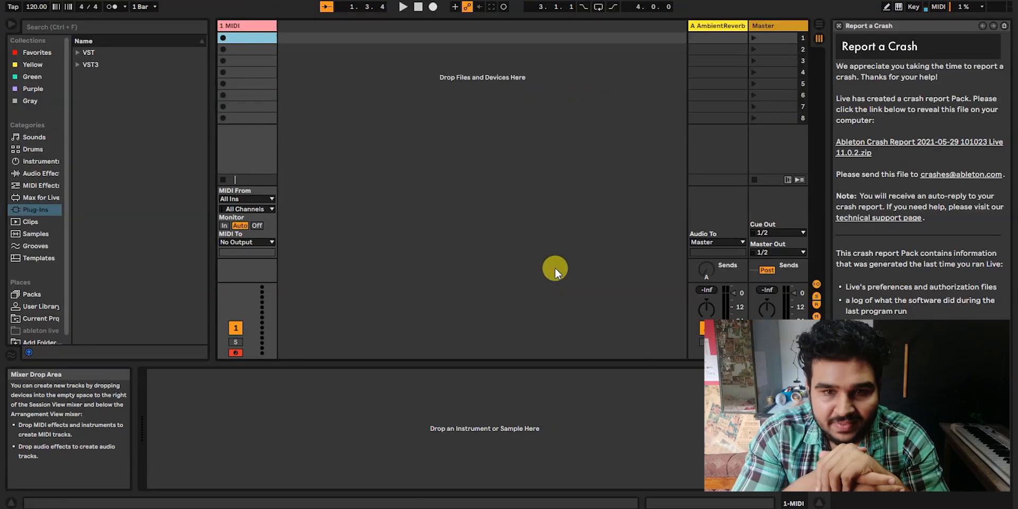
left_click(839, 24)
- Open the Plug-Ins settings in Live's Preferences and reposition the window
left_click(113, 5)
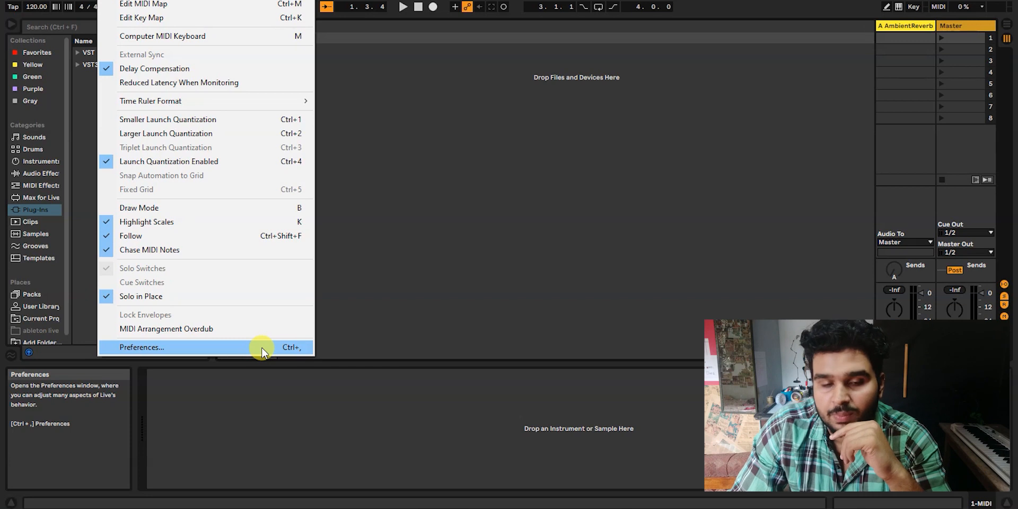
left_click(262, 348)
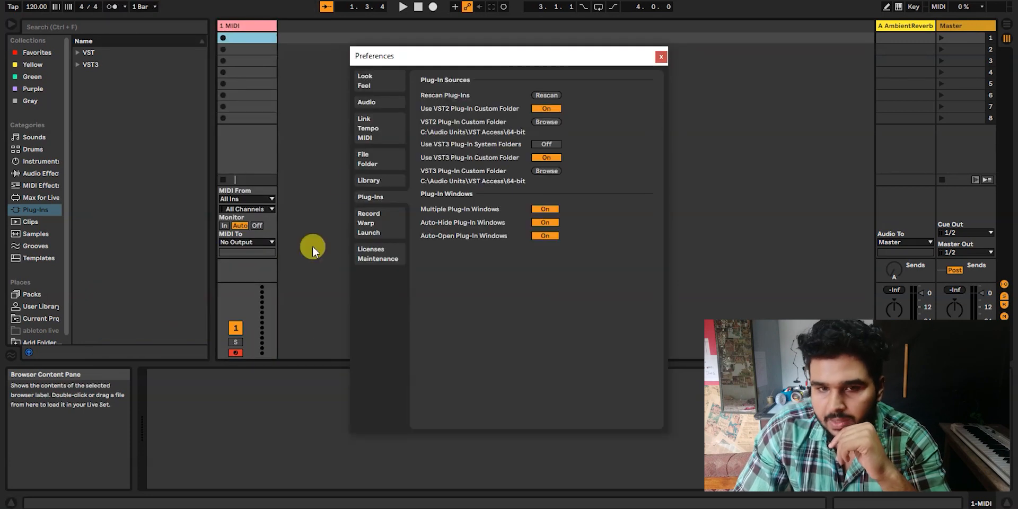
left_click(381, 217)
left_click(374, 128)
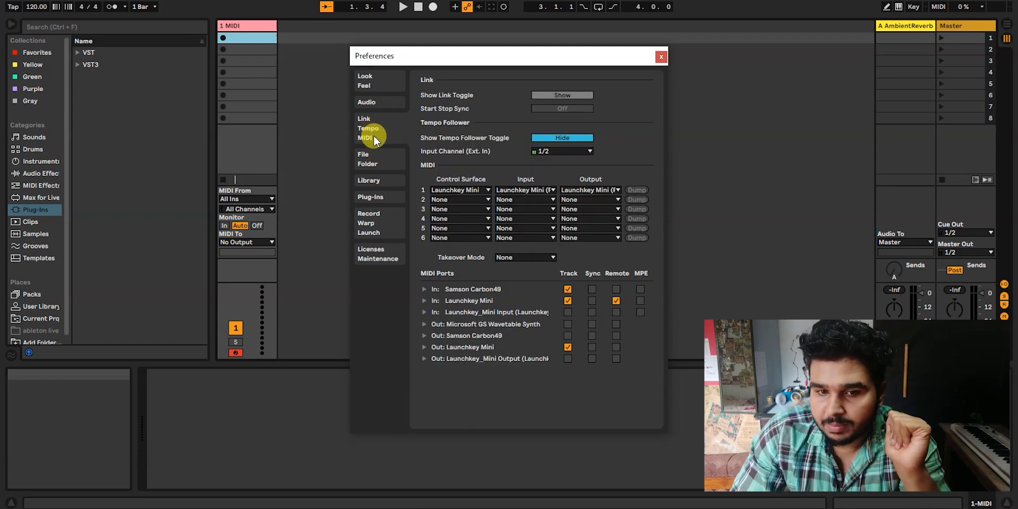
left_click(380, 198)
left_click_drag(507, 56, 622, 54)
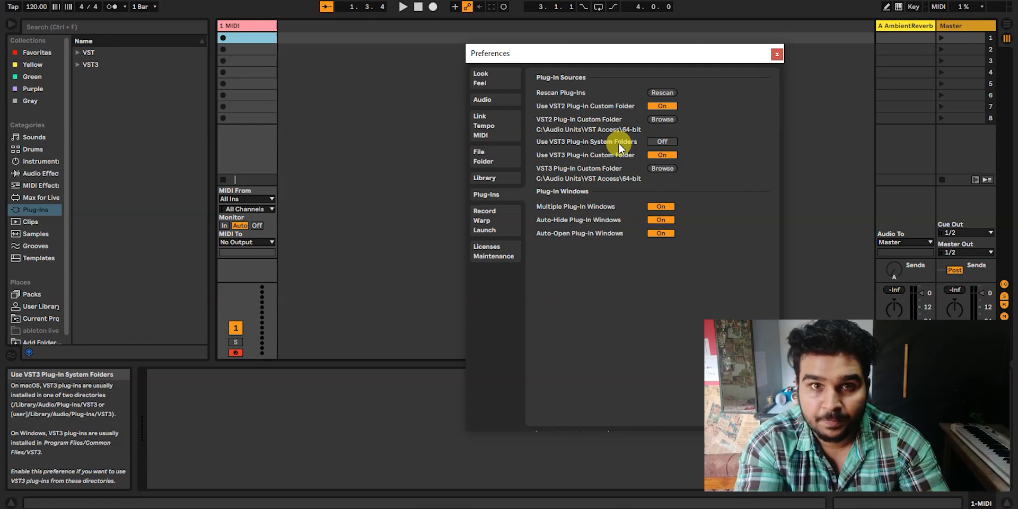
- Set the VST2 plug-in custom folder to C:\Audio Units\VST Access\64-bit
left_click(662, 119)
left_click_drag(613, 80, 587, 70)
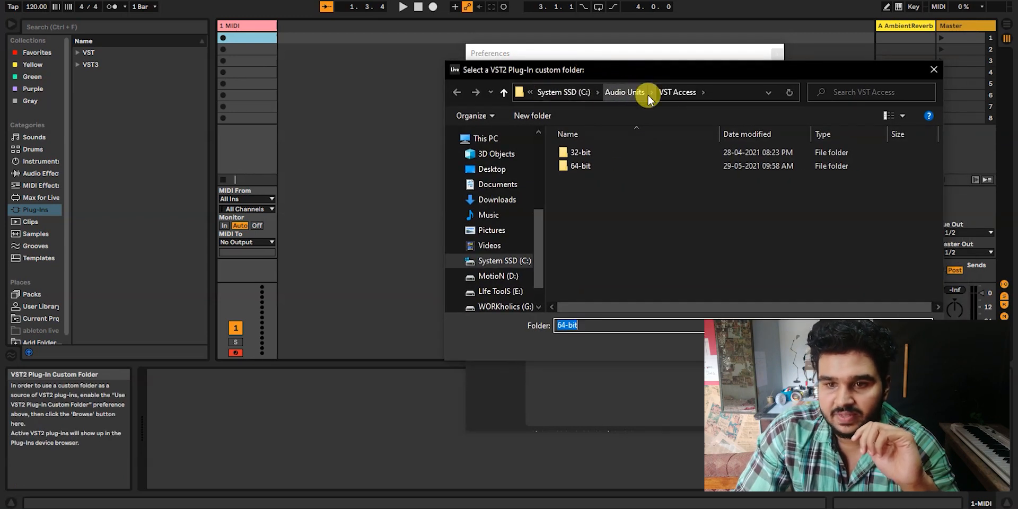
left_click(607, 167)
left_click(844, 346)
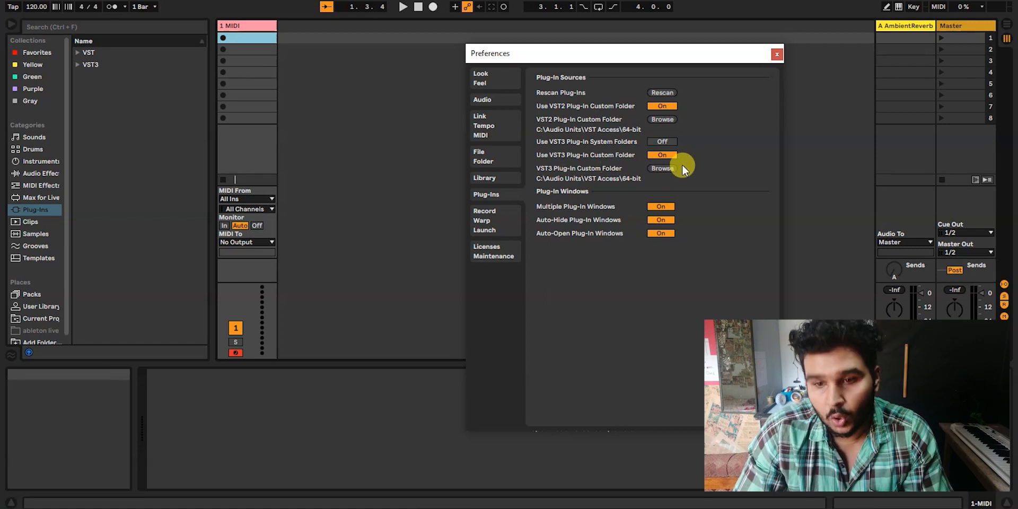
- Set the VST3 plug-in custom folder to C:\Audio Units\VST Access\64-bit
left_click(662, 168)
left_click(623, 170)
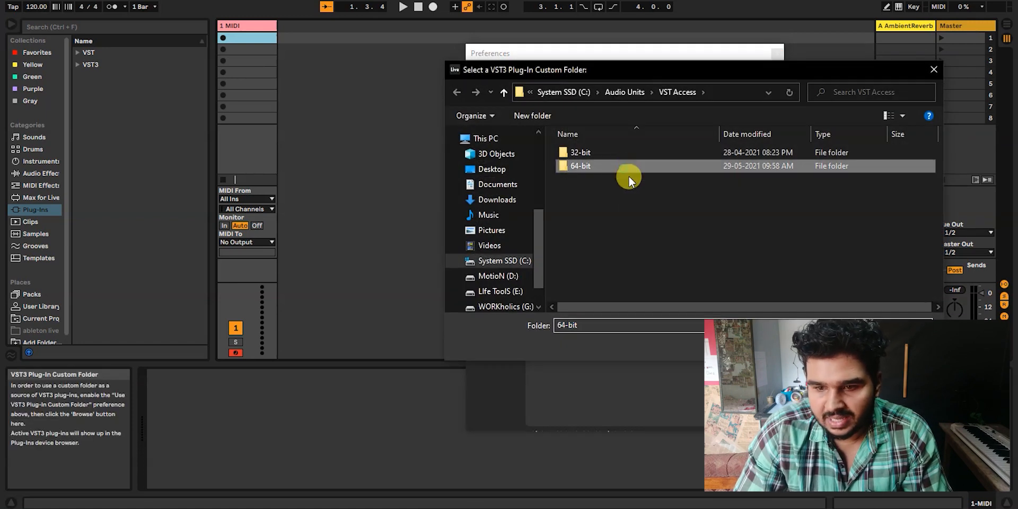
left_click(843, 346)
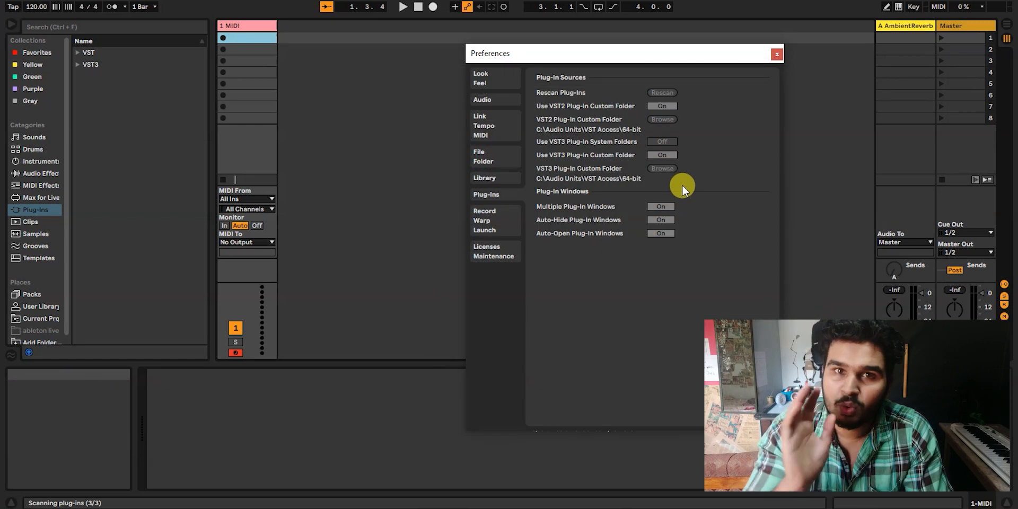
- Check the VST and VST3 groups in the plug-in browser and close the Preferences
left_click_drag(640, 59, 615, 55)
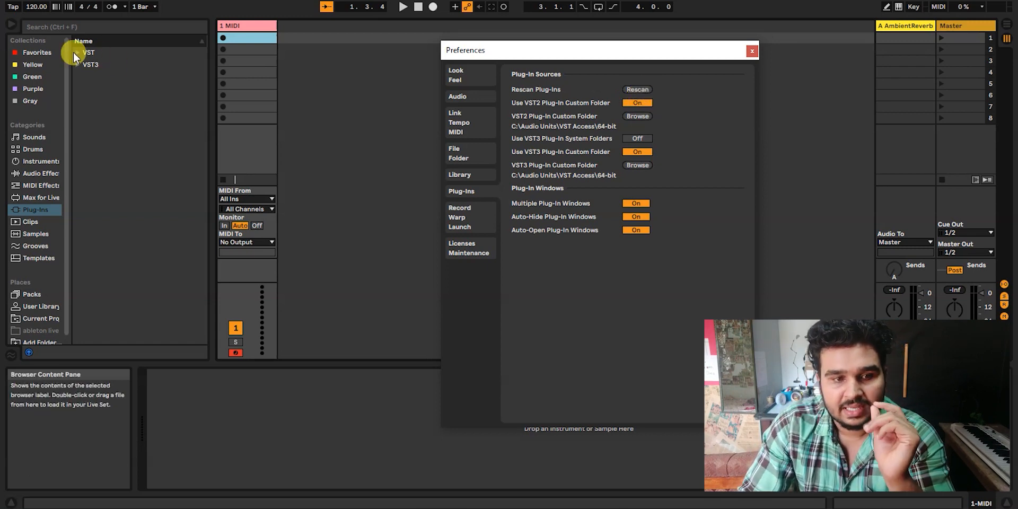
left_click(35, 209)
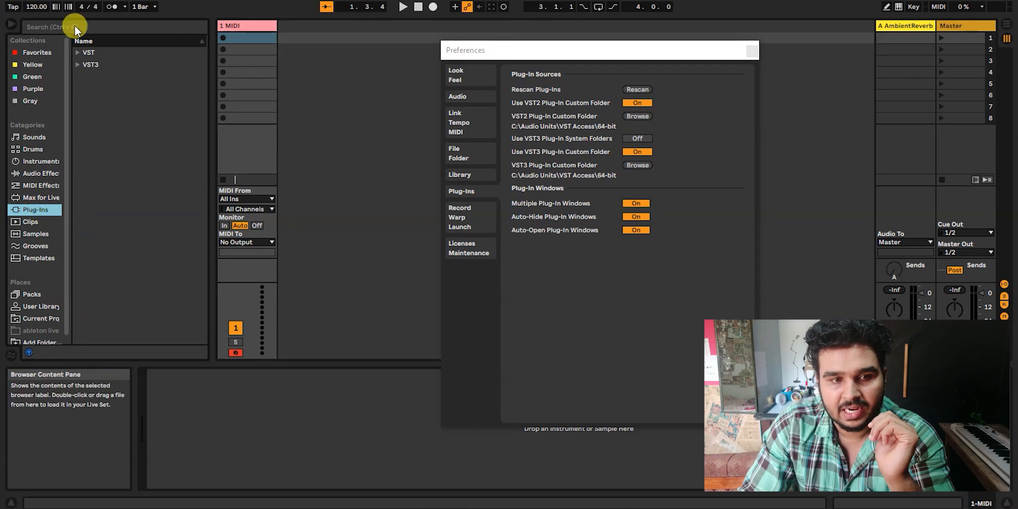
left_click(76, 65)
left_click(76, 64)
left_click(77, 53)
scroll(135, 127, "down", 2)
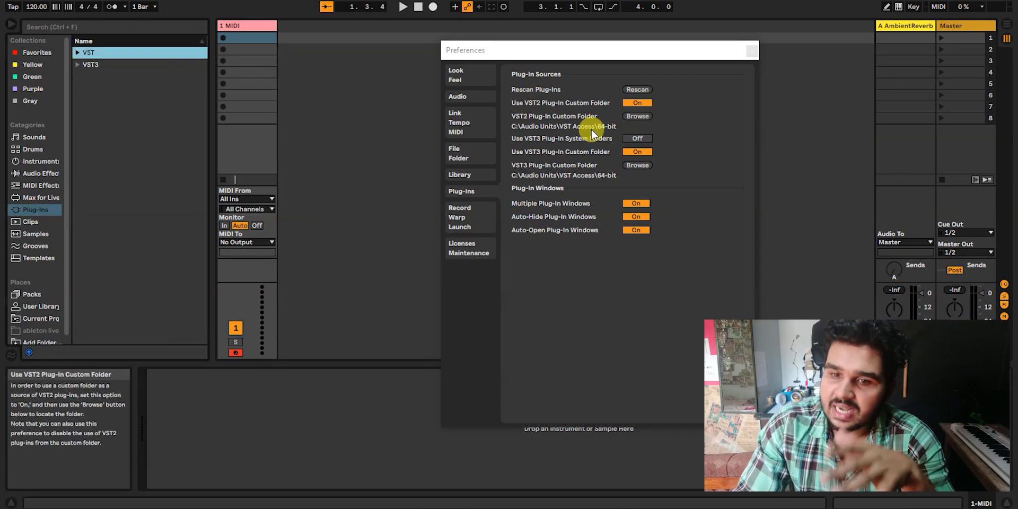
left_click_drag(695, 52, 616, 55)
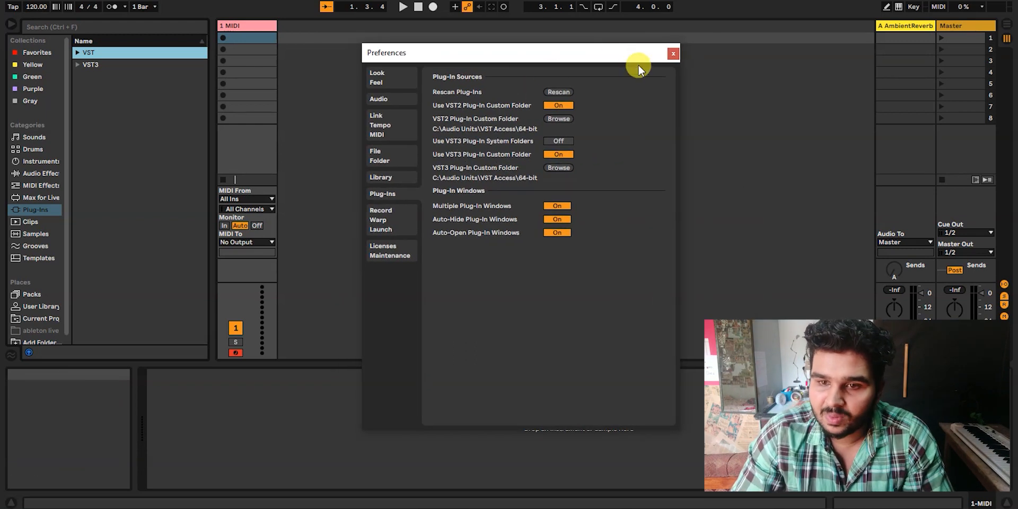
left_click(672, 54)
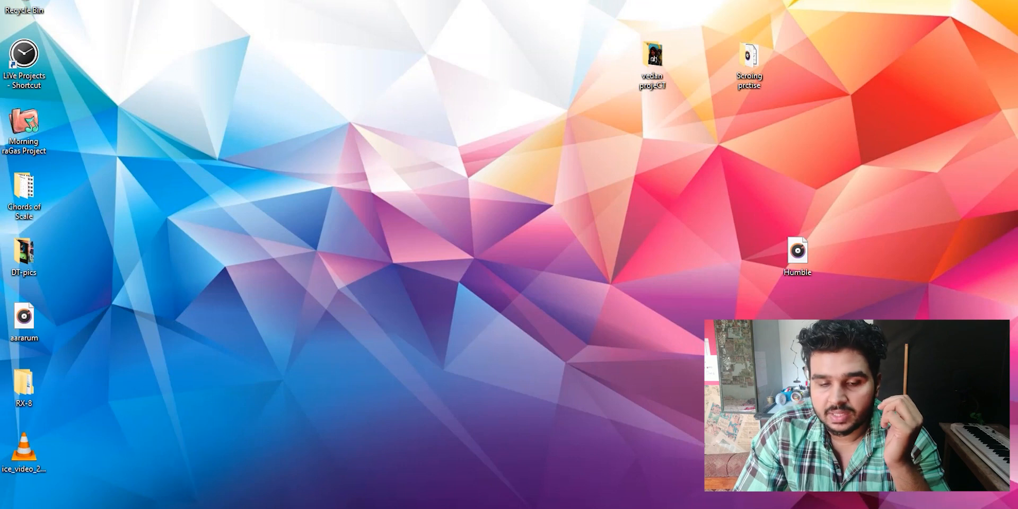
- Switch to File Explorer, run SynthMaster29PlayerFreeSetupPB from its folder in Downloads, and allow the installer to start
left_click(328, 508)
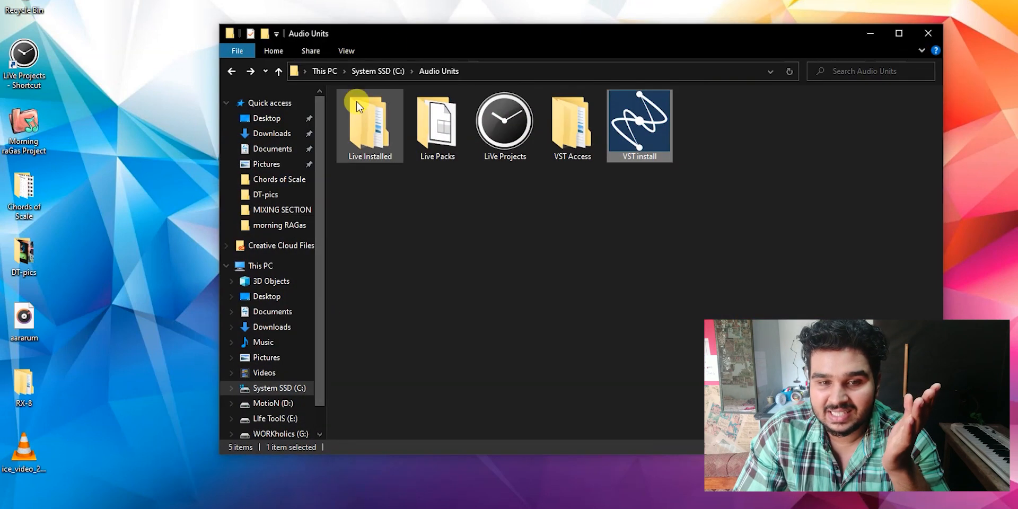
left_click(289, 134)
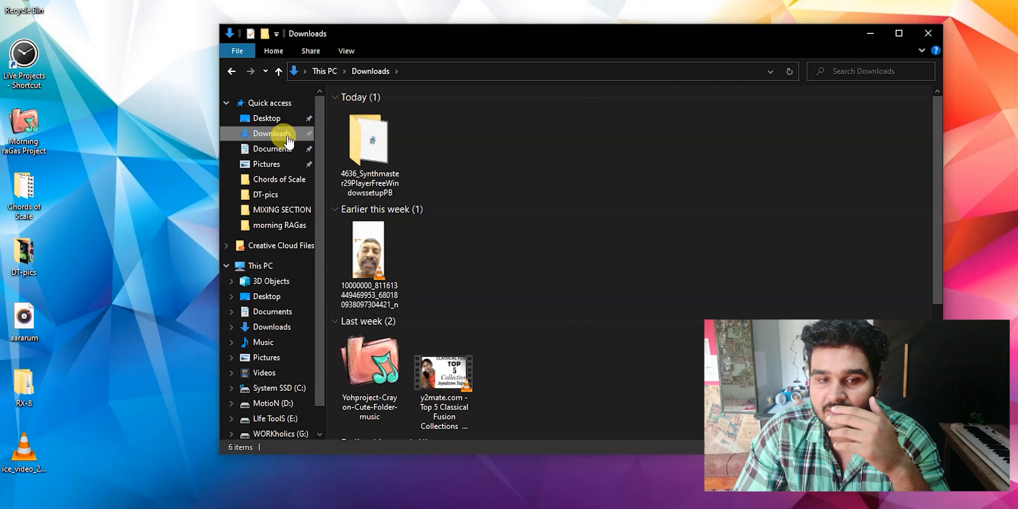
double_click(389, 128)
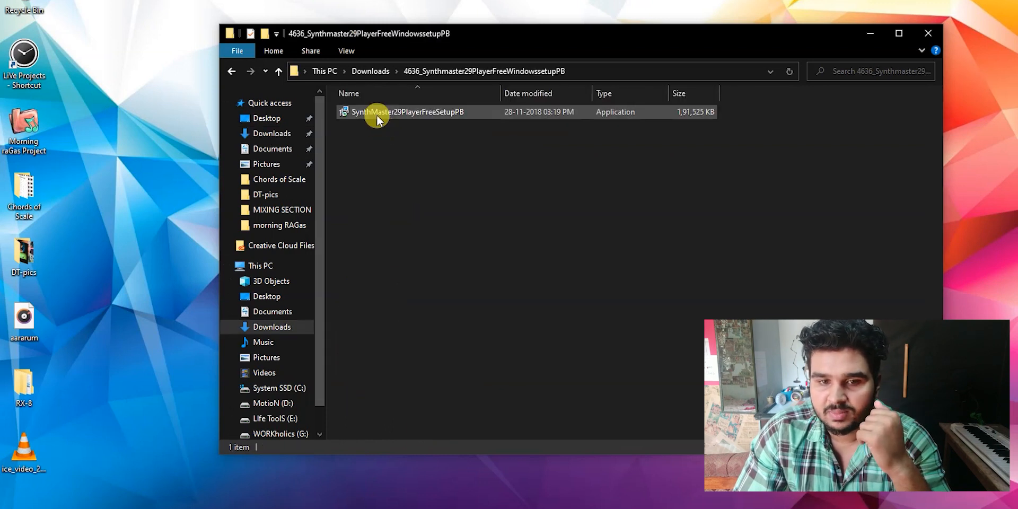
double_click(377, 117)
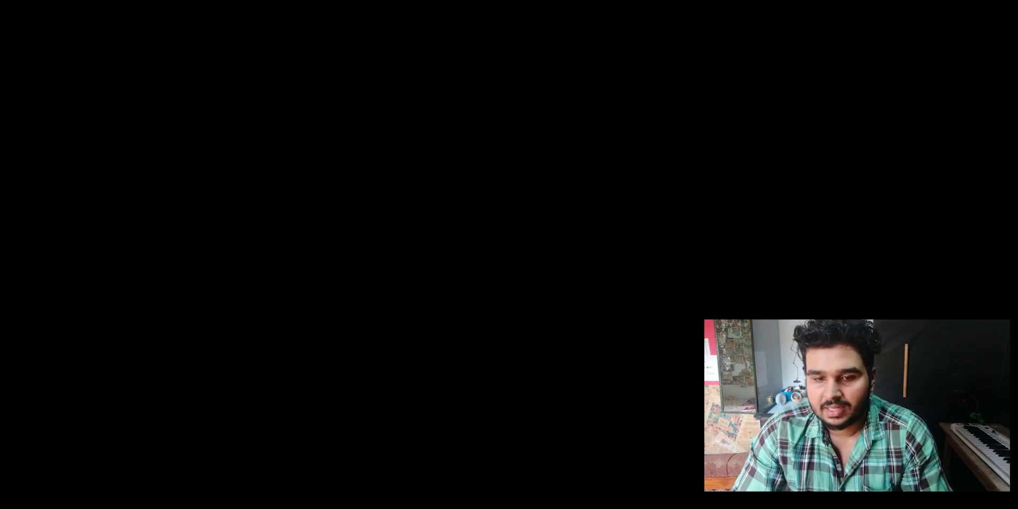
left_click(430, 341)
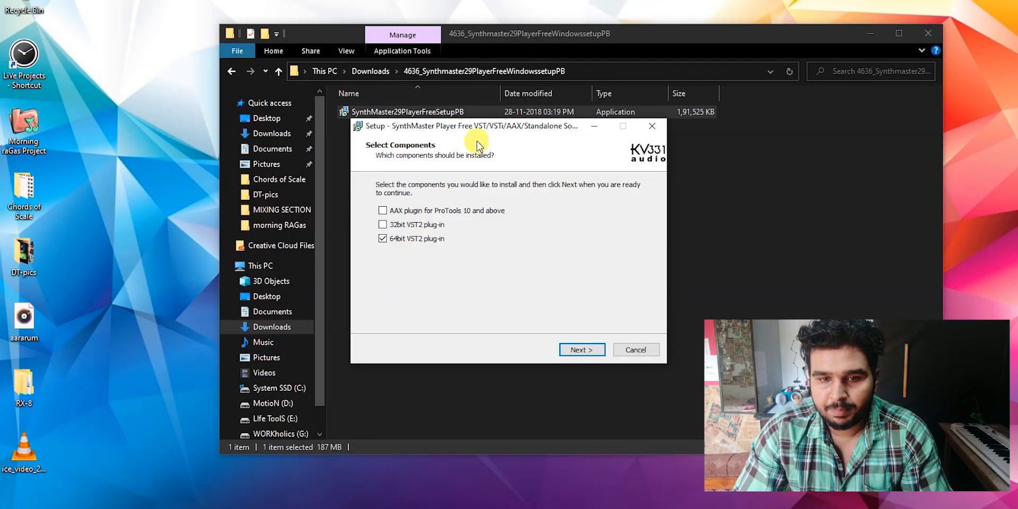
- Add the 32bit VST2 plug-in to the components being installed, leaving the AAX plugin for ProTools unselected
left_click_drag(408, 127, 567, 115)
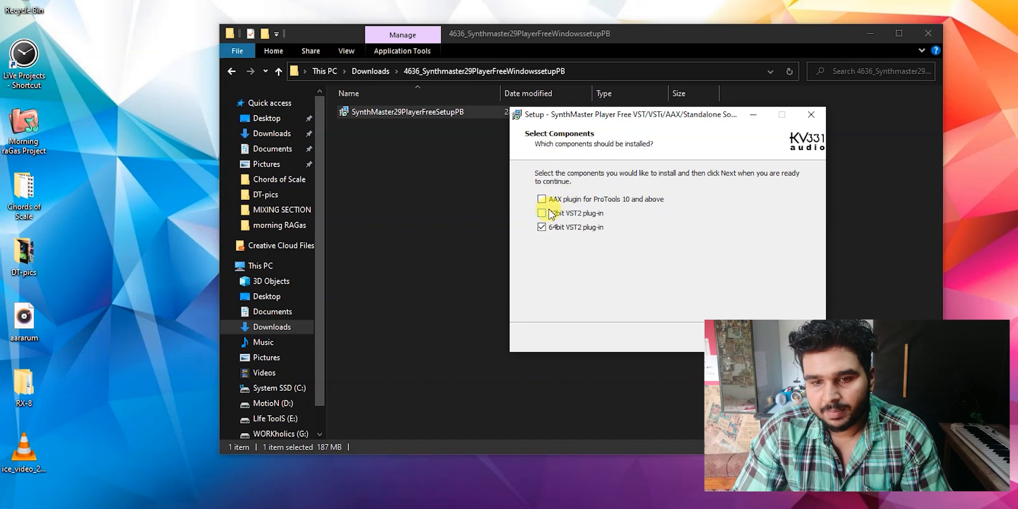
left_click(542, 199)
left_click(541, 213)
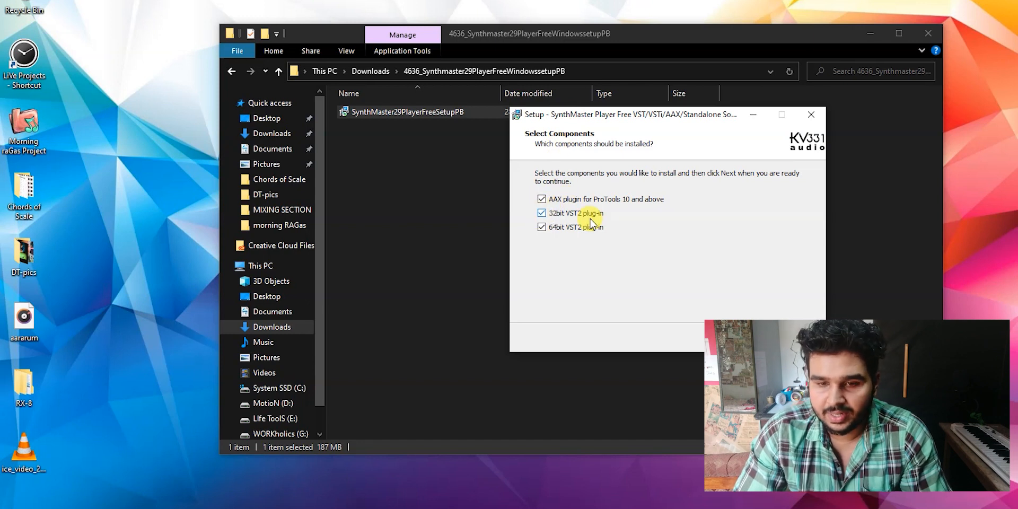
left_click(541, 199)
left_click(541, 199)
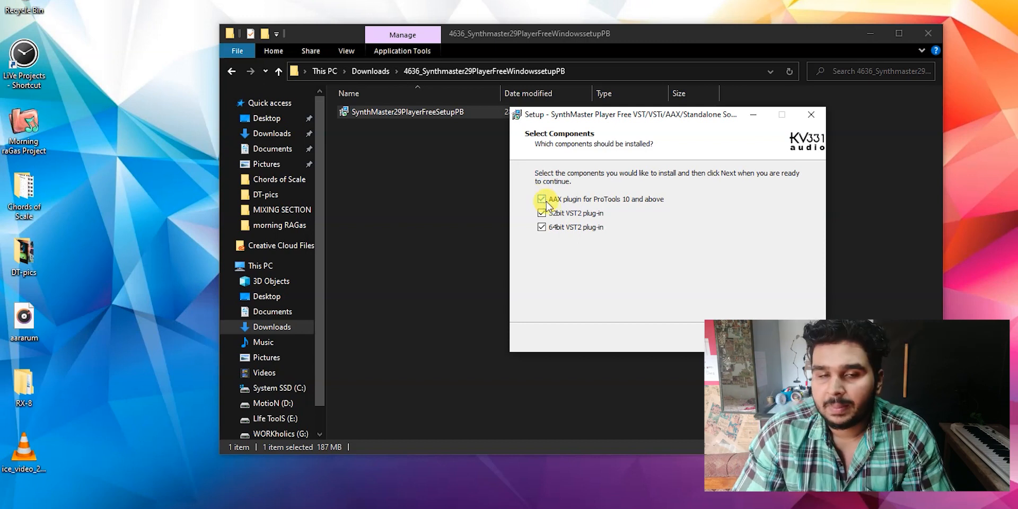
left_click(541, 200)
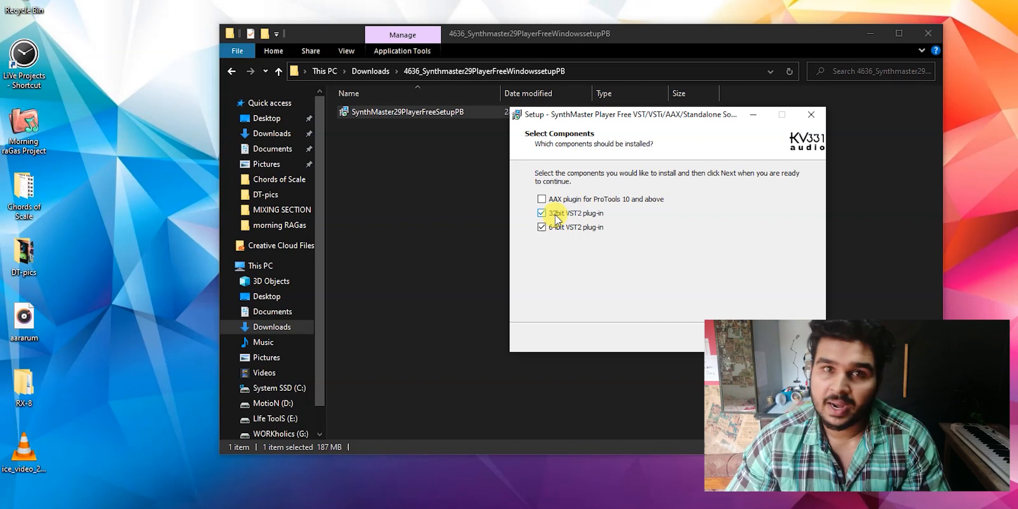
- Exclude the 32bit VST2 plug-in so only the 64bit VST2 plug-in is installed, and accept the license agreement
left_click(541, 213)
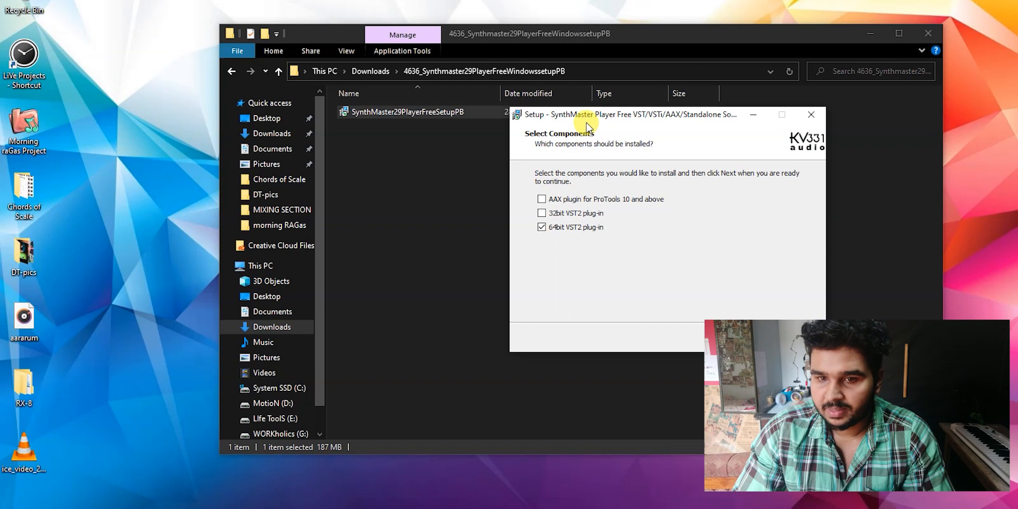
left_click_drag(587, 119, 549, 111)
left_click(690, 333)
left_click(566, 295)
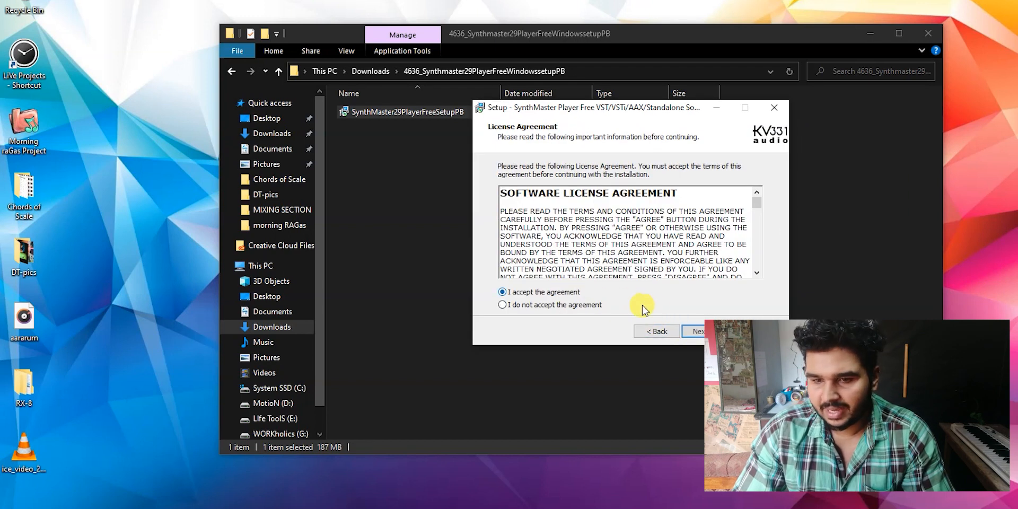
left_click(694, 332)
- Set the installation destination to C:\Audio Units\VST install\SynthMaster Player and continue the setup
left_click_drag(649, 109, 658, 102)
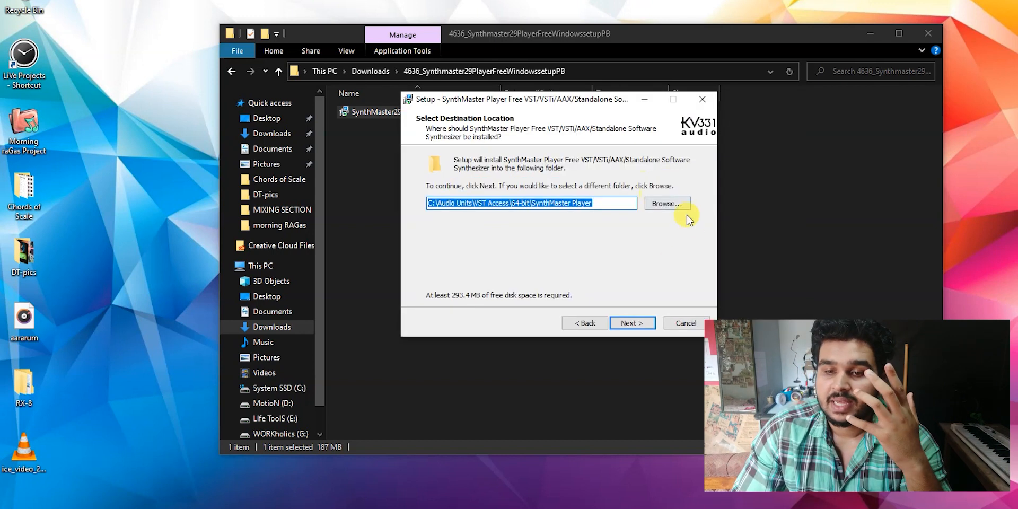
left_click(673, 206)
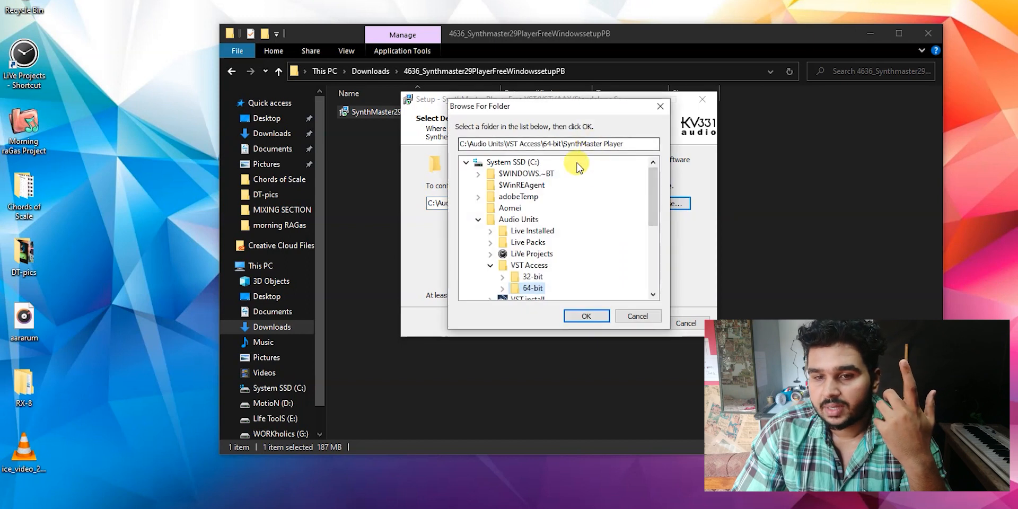
left_click_drag(606, 110, 694, 87)
left_click(577, 242)
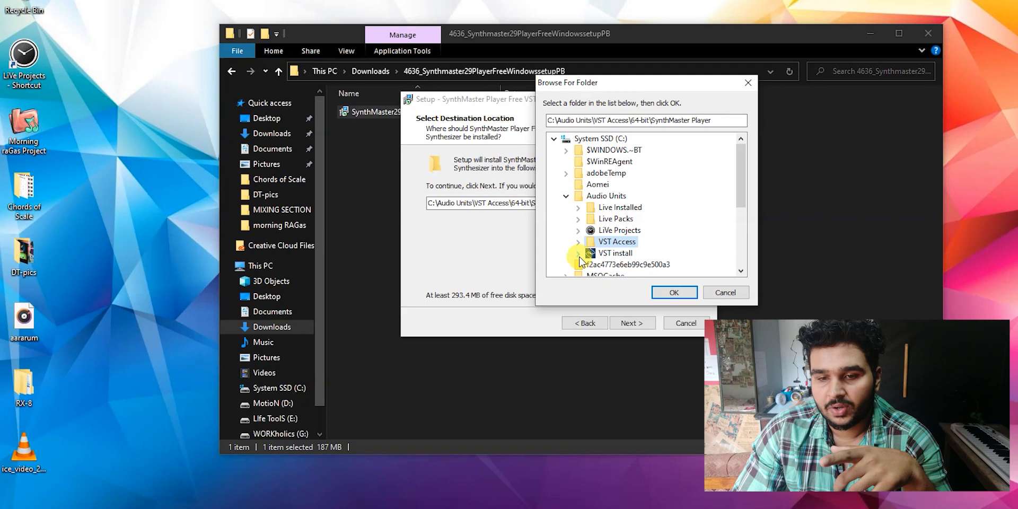
left_click(609, 253)
left_click(651, 292)
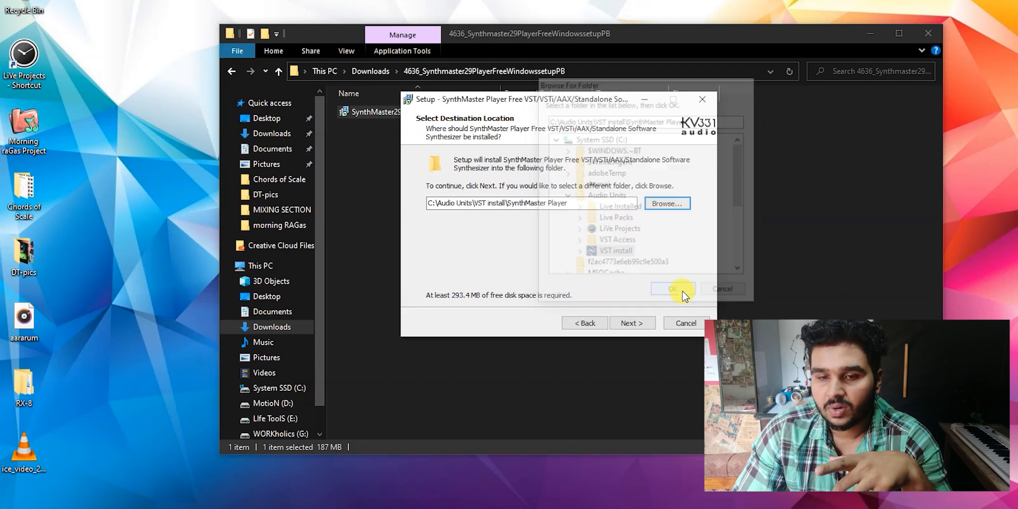
left_click_drag(571, 104, 616, 101)
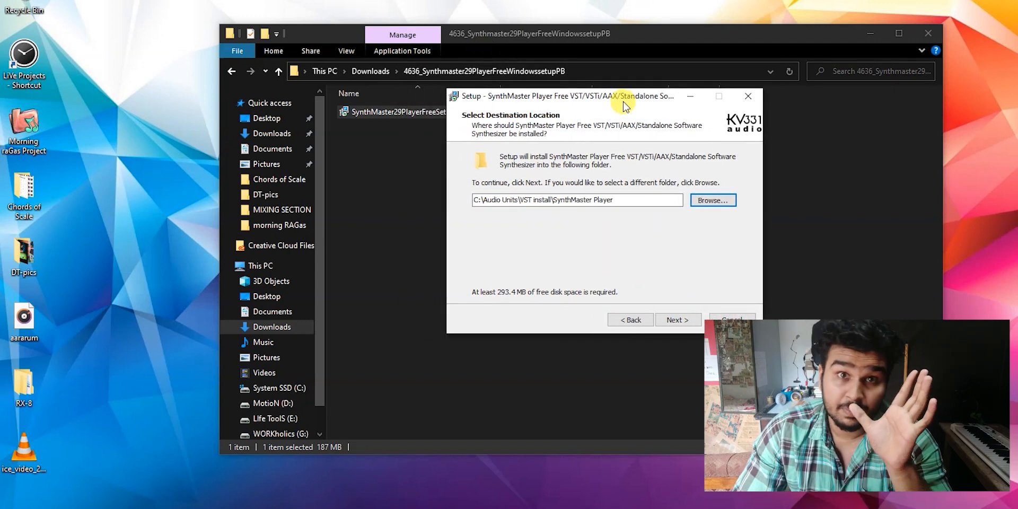
left_click(677, 320)
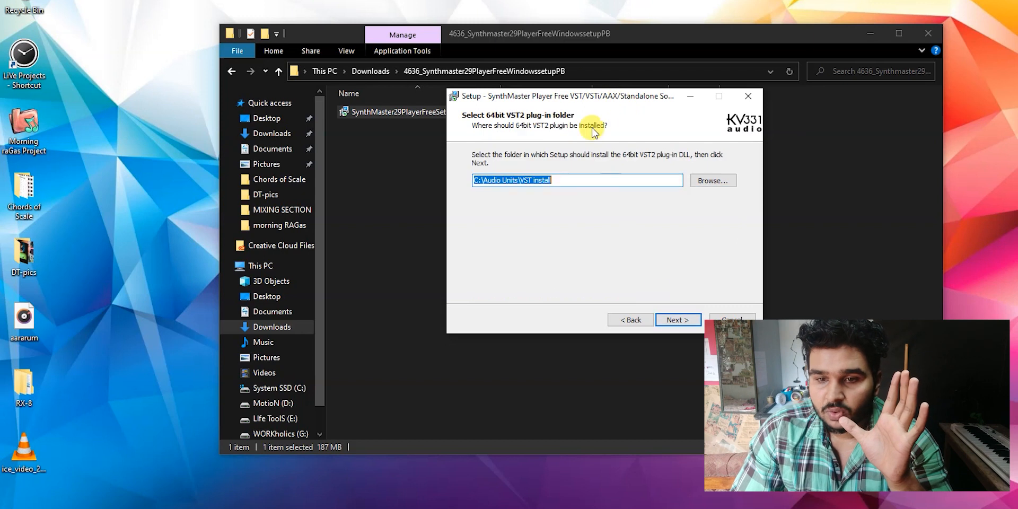
- Set the 64bit VST2 plug-in folder to C:\Audio Units\VST Access\64-bit and continue the setup
left_click_drag(617, 98, 609, 101)
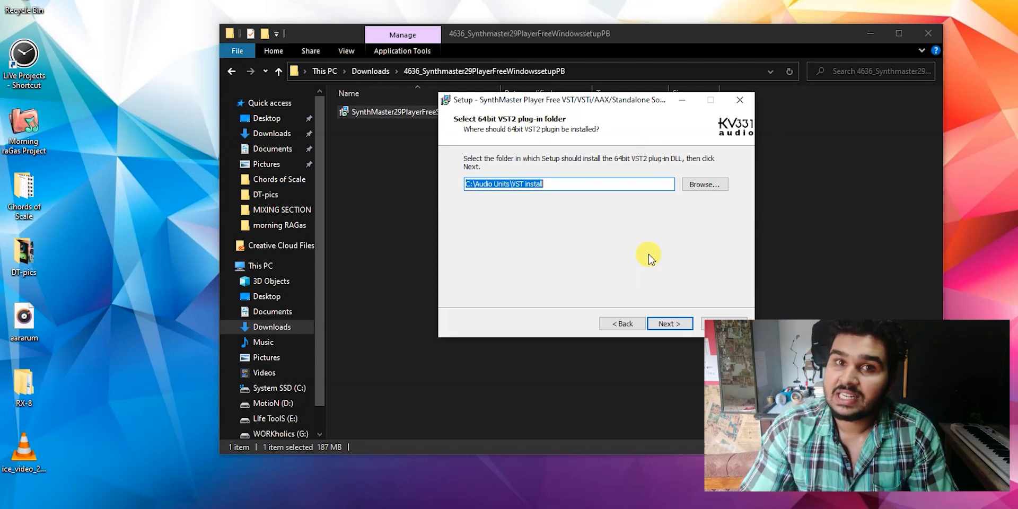
left_click(694, 186)
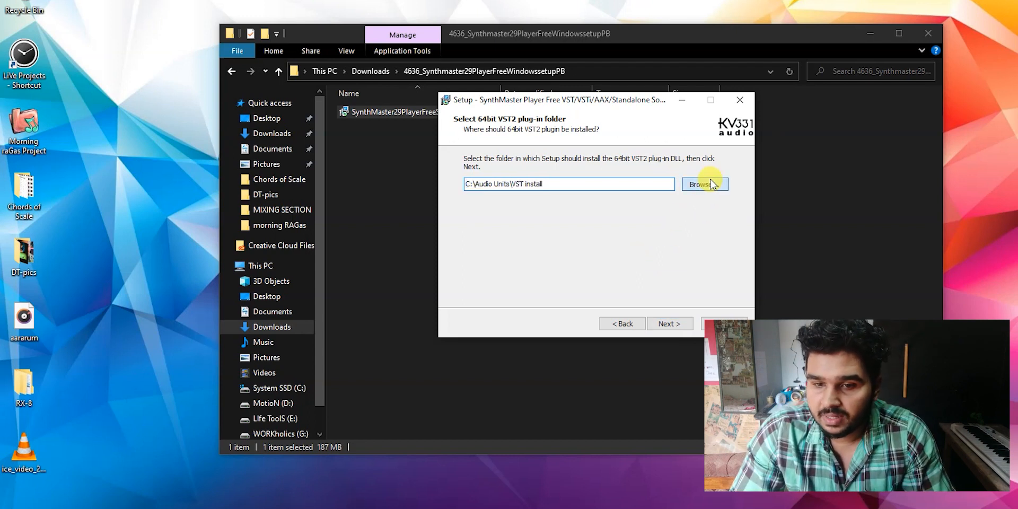
left_click(527, 266)
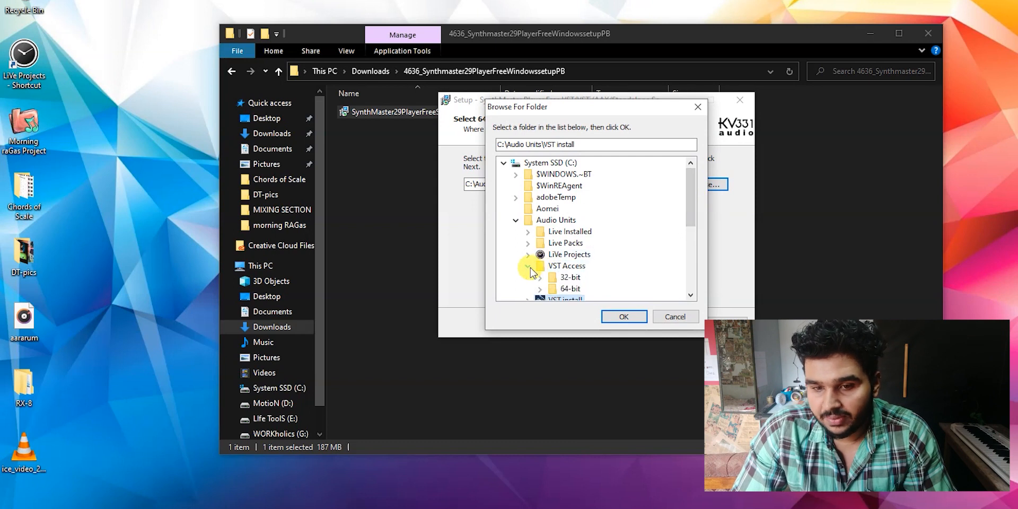
scroll(547, 275, "down", 1)
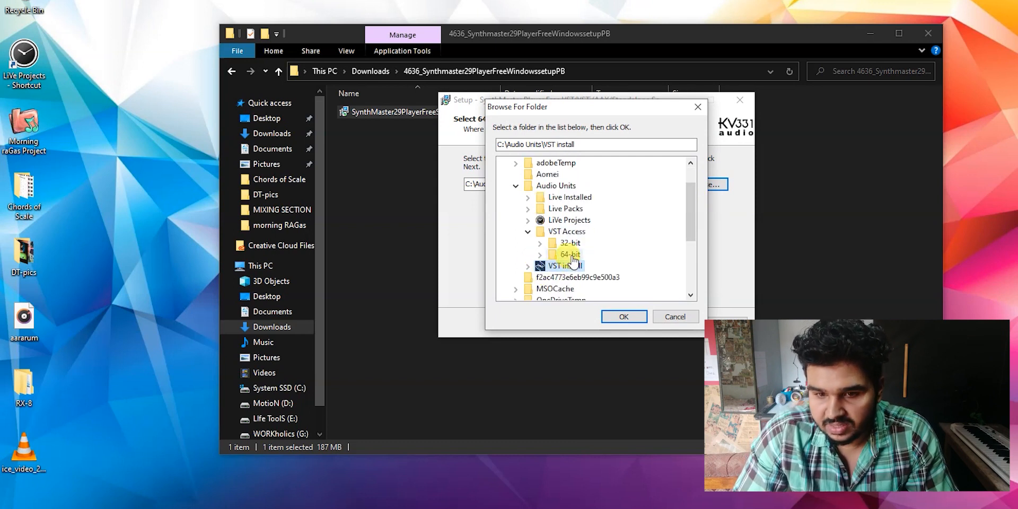
left_click(570, 255)
left_click(609, 317)
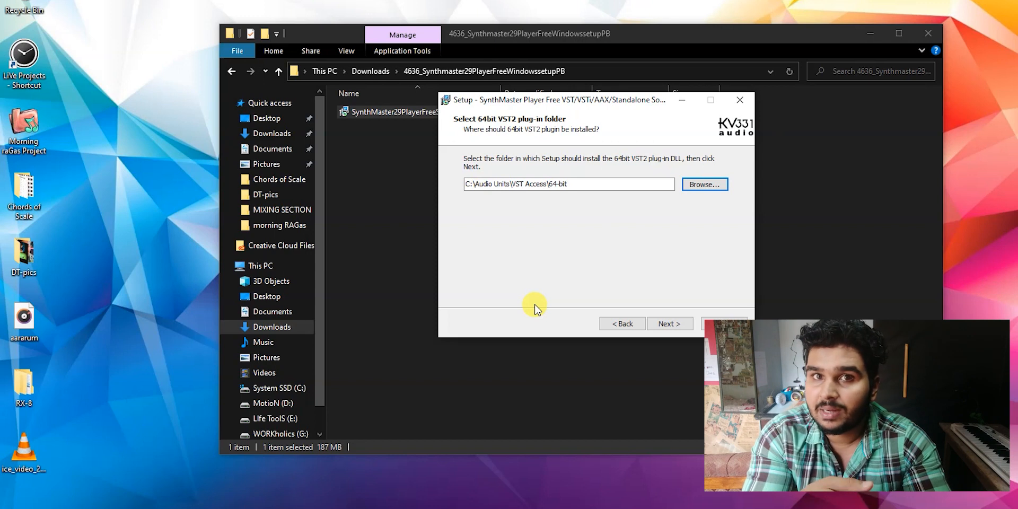
left_click(670, 322)
- Install SynthMaster Player Free, agree to reset the global settings by deleting the config file, and finish the setup
left_click_drag(620, 106, 671, 90)
left_click(722, 306)
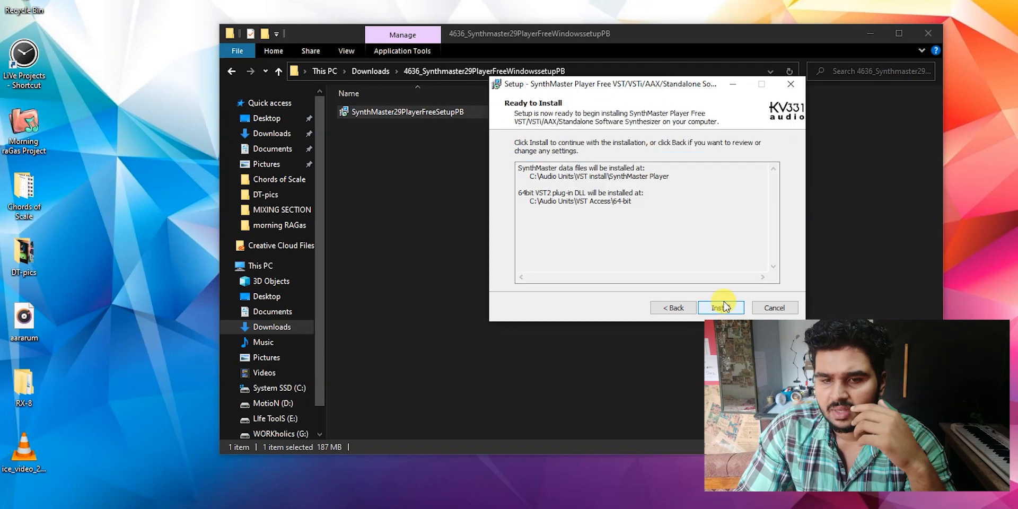
left_click(721, 306)
left_click_drag(528, 225, 629, 181)
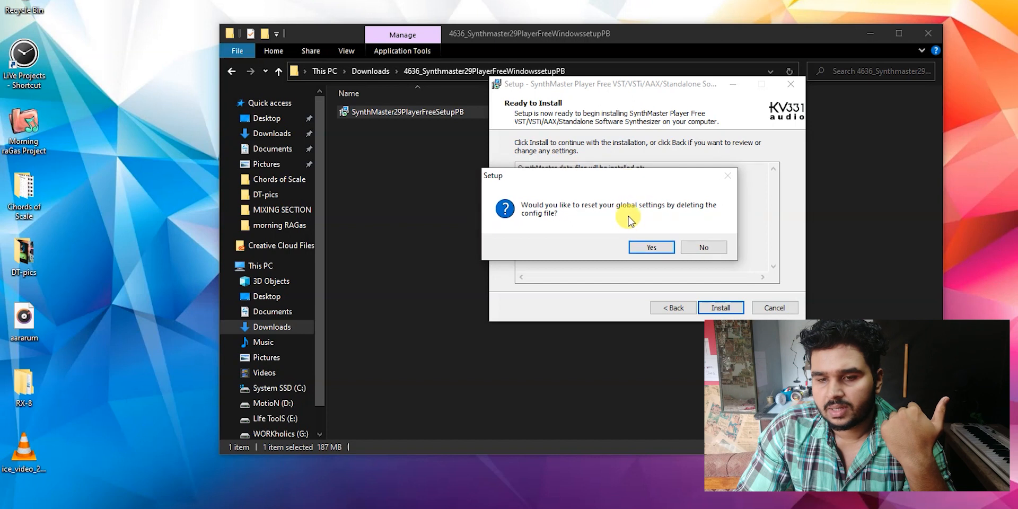
left_click(650, 247)
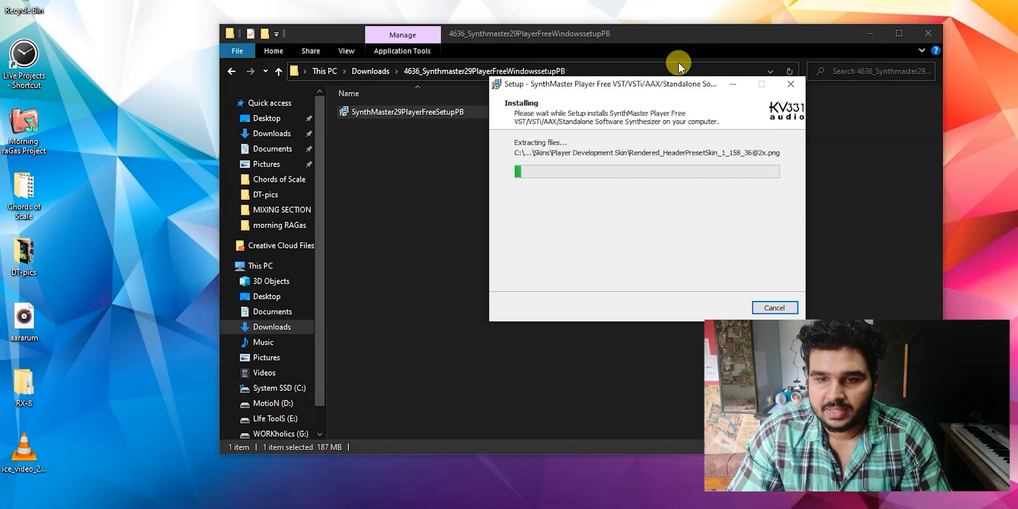
left_click_drag(664, 89, 637, 100)
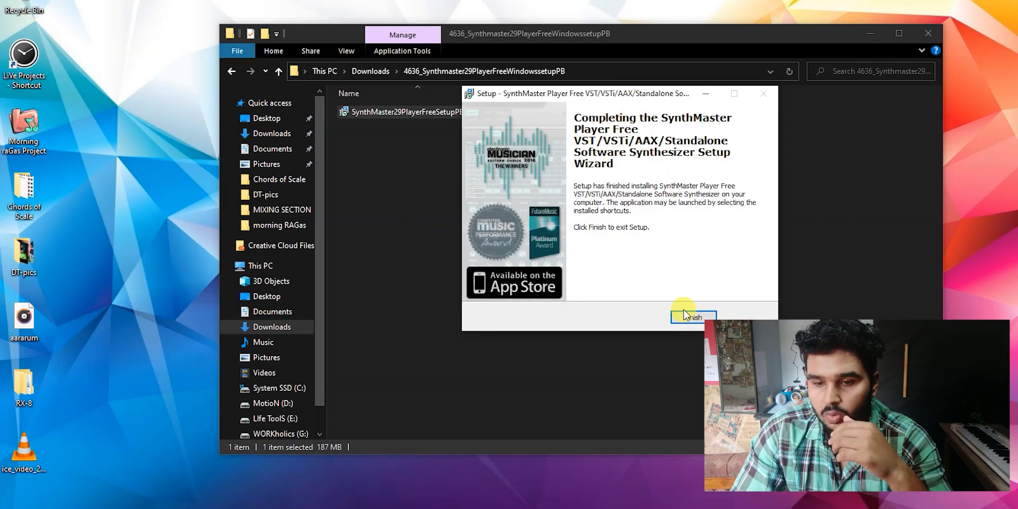
left_click(683, 312)
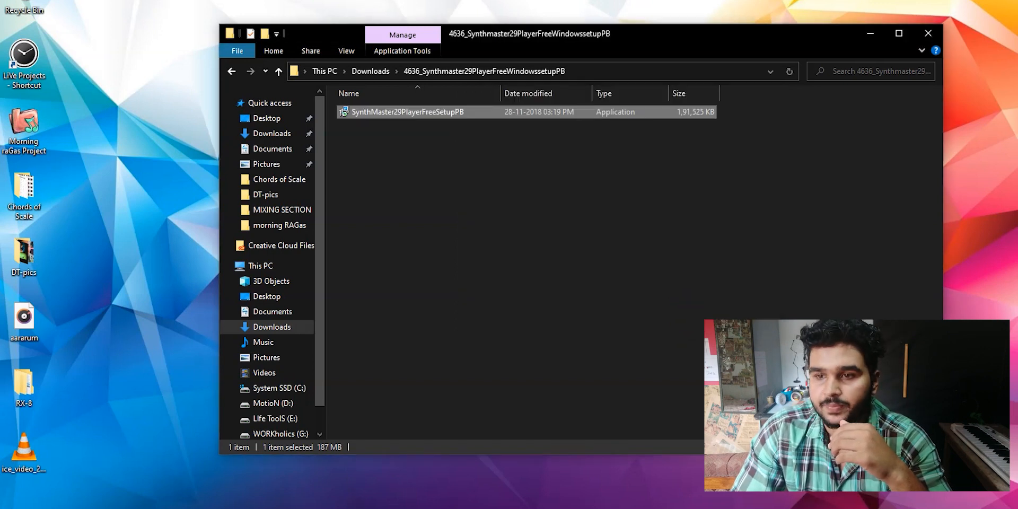
- Close the File Explorer window and refresh the desktop
left_click(927, 29)
right_click(224, 105)
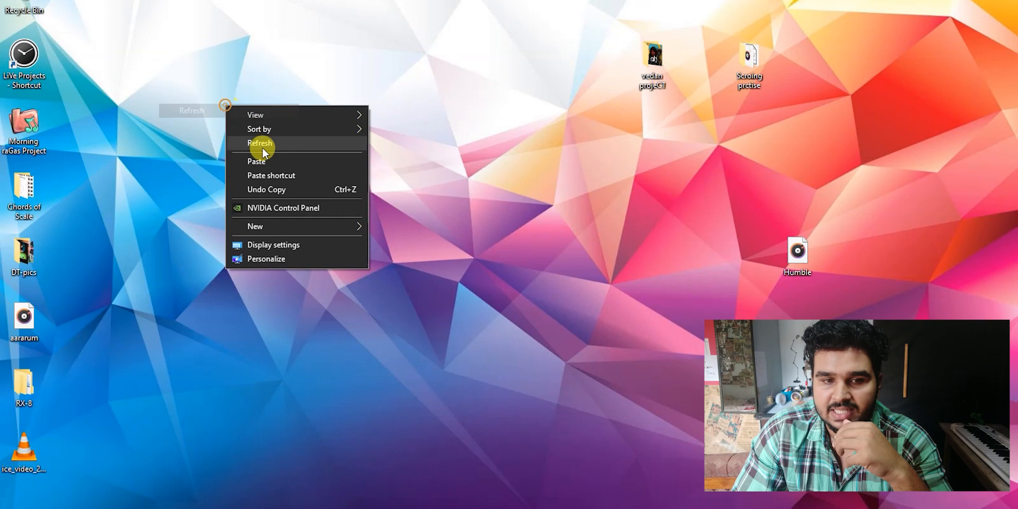
left_click(268, 147)
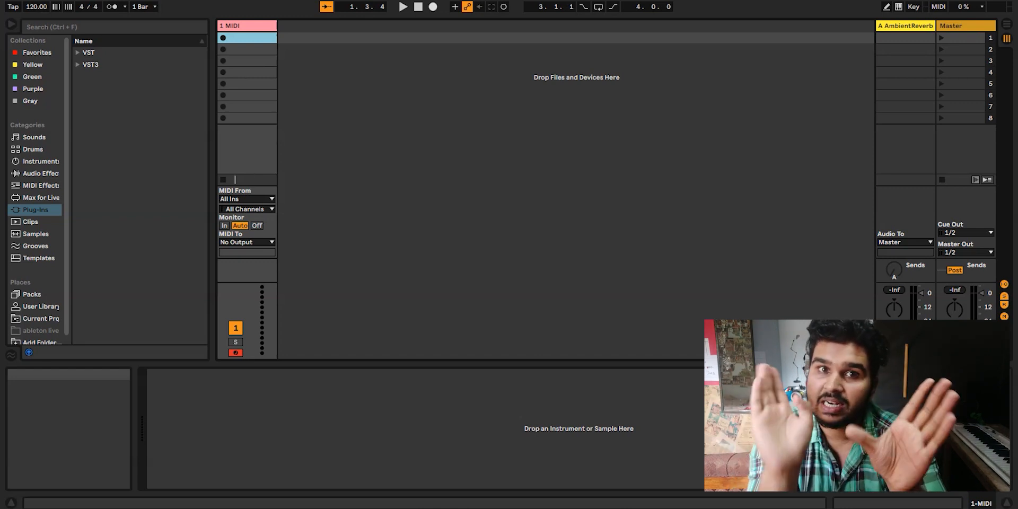
- Look through the VST and VST3 groups in the Ableton Live plug-in browser for SynthMasterPlayer
left_click(78, 53)
scroll(126, 114, "down", 2)
scroll(130, 119, "down", 1)
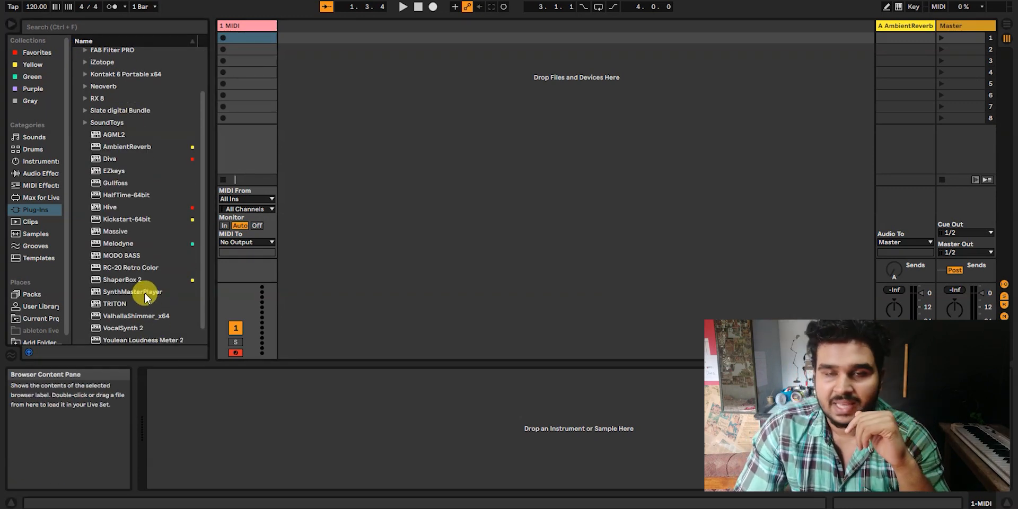
scroll(145, 168, "up", 4)
scroll(133, 135, "down", 3)
scroll(127, 97, "up", 3)
scroll(125, 154, "down", 3)
left_click(78, 341)
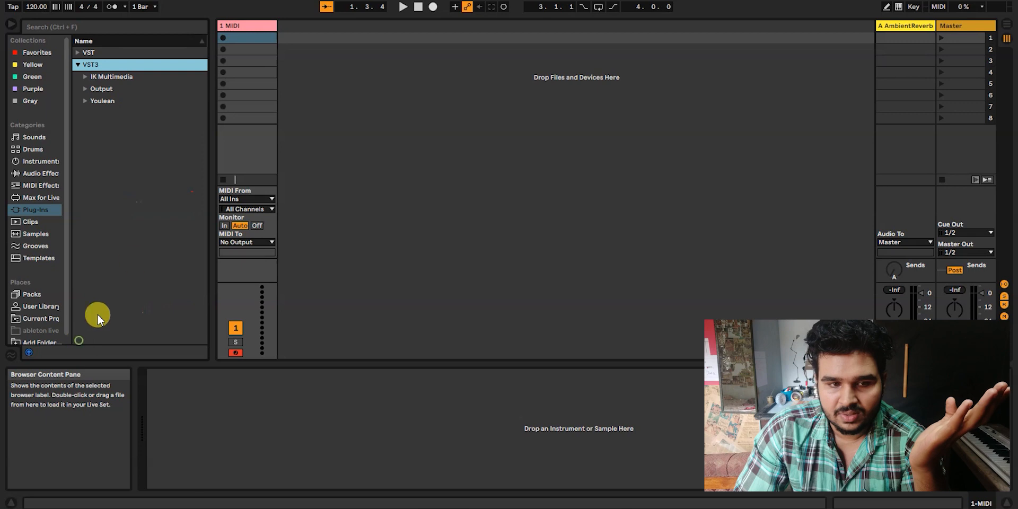
- Load SynthMasterPlayer from the VST group onto the MIDI track and dismiss its startup dialogs
left_click(78, 51)
scroll(143, 120, "down", 1)
scroll(146, 122, "down", 3)
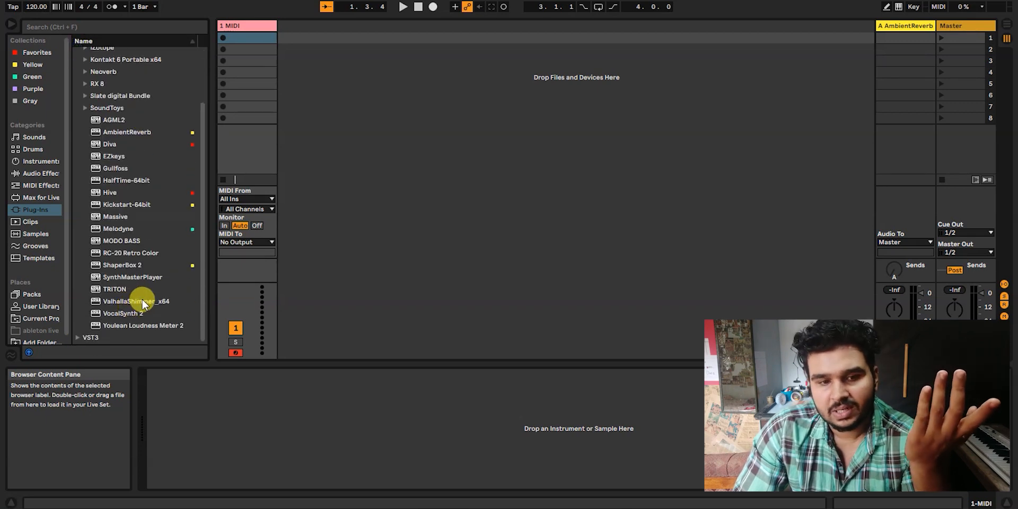
left_click(131, 275)
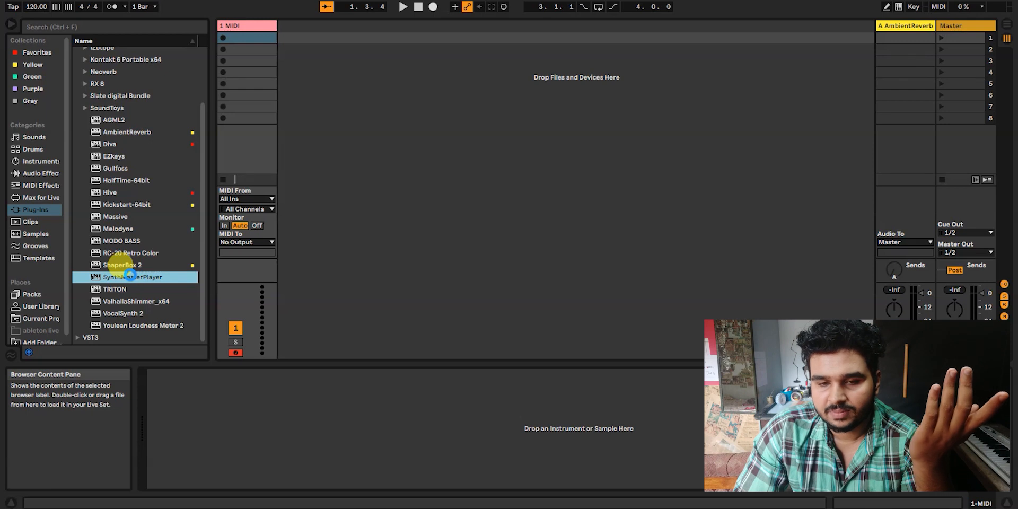
double_click(130, 274)
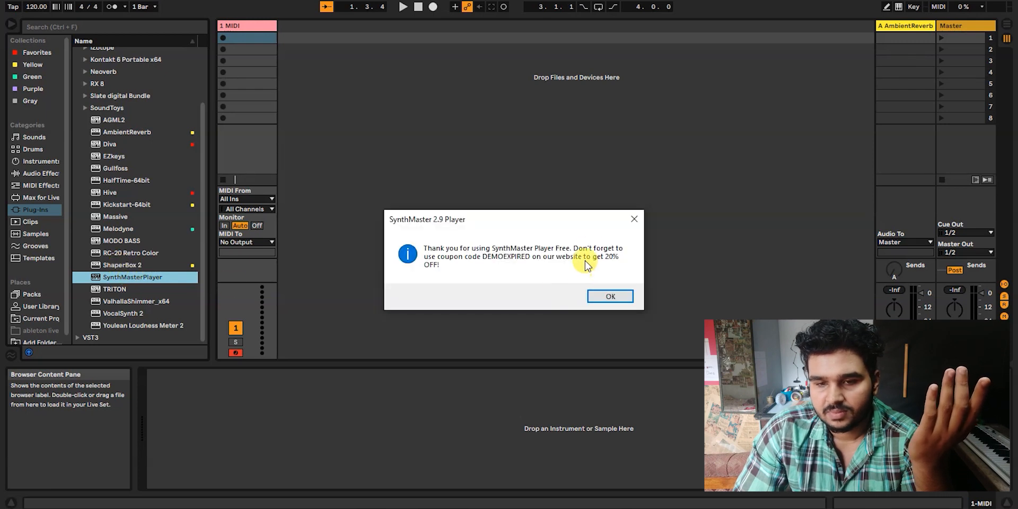
left_click(673, 248)
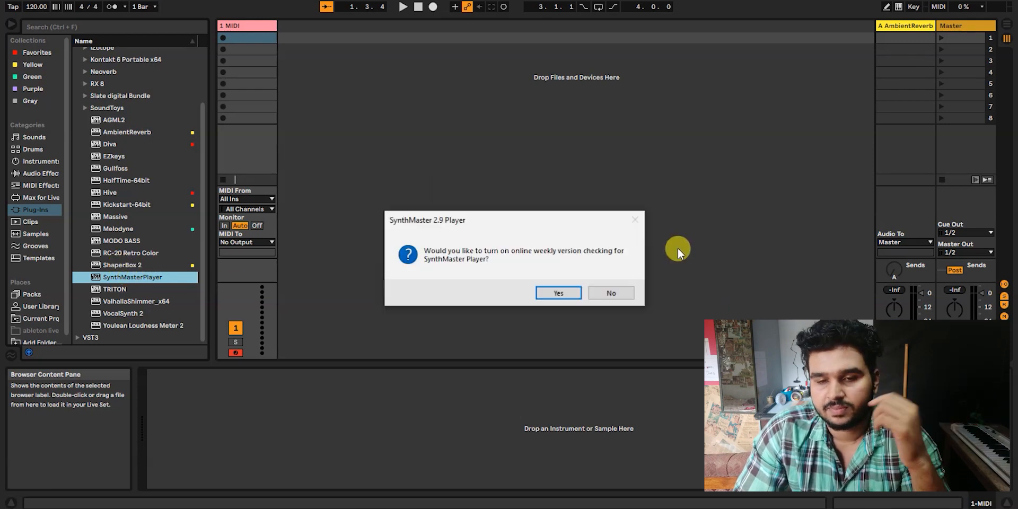
left_click(678, 246)
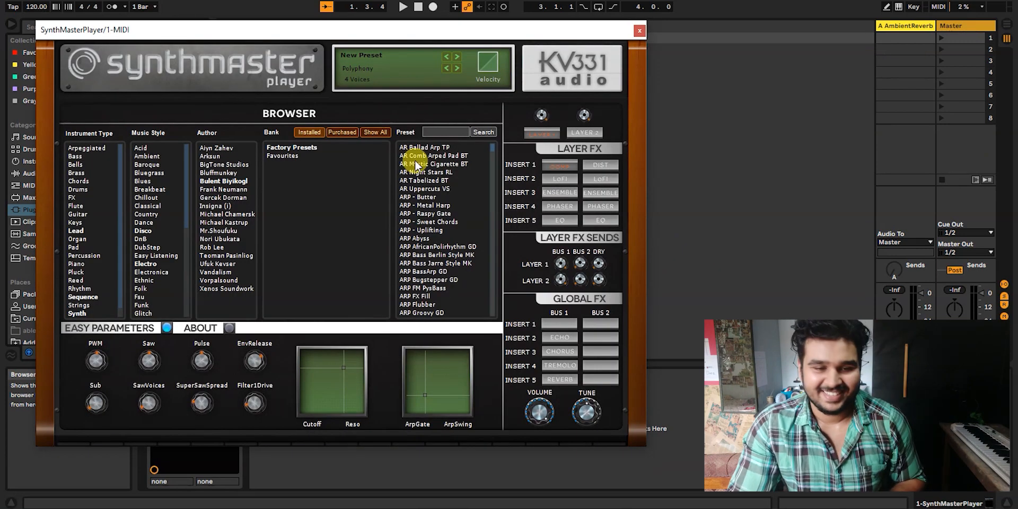
- Filter the SynthMaster Player presets by one author and close the plug-in window
left_click(208, 231)
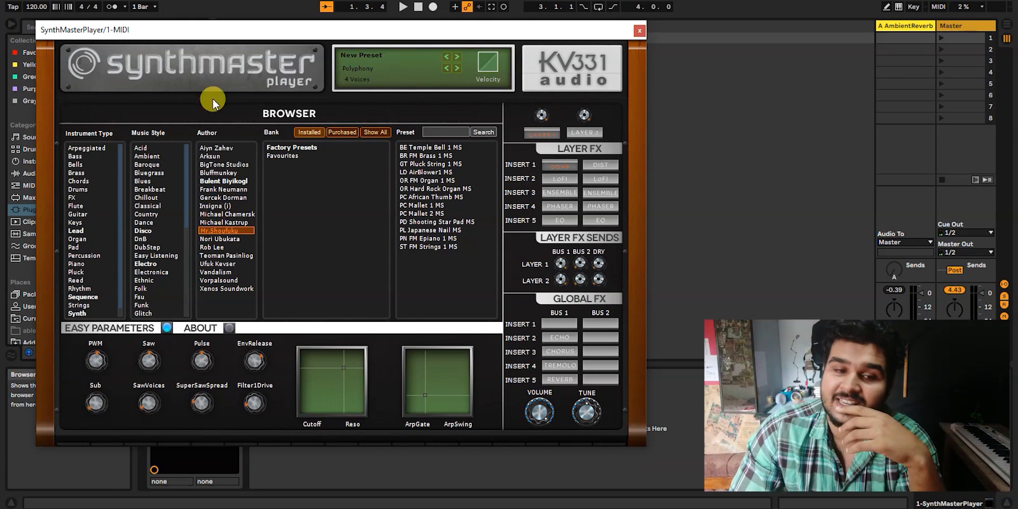
left_click(639, 30)
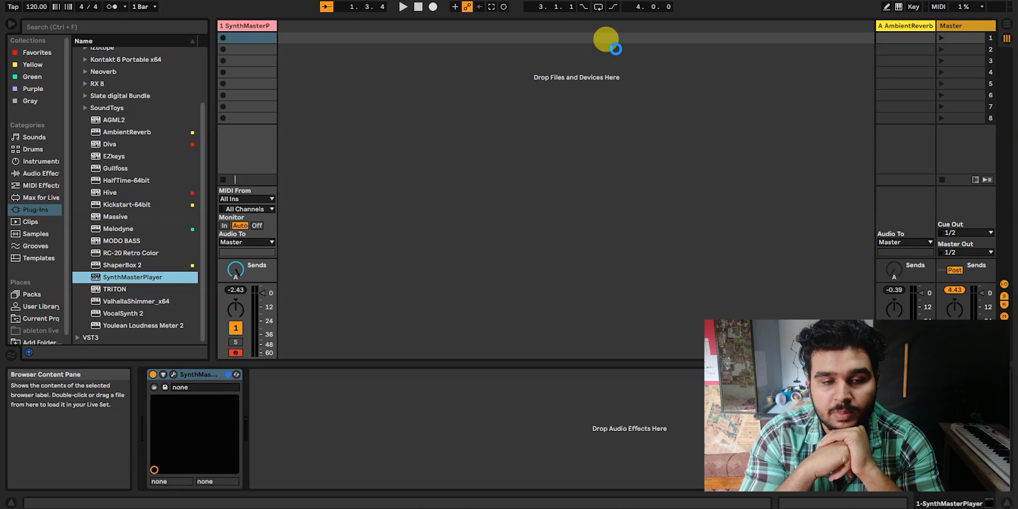
- Switch to File Explorer and examine the plug-in files in C:\Audio Units\VST Access\64-bit
left_click(401, 498)
left_click(288, 365)
double_click(374, 116)
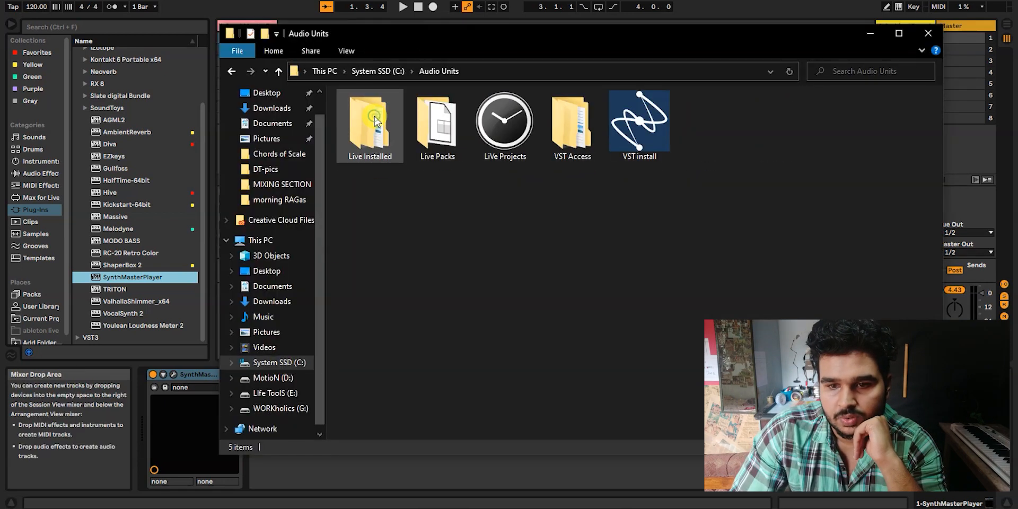
left_click(607, 119)
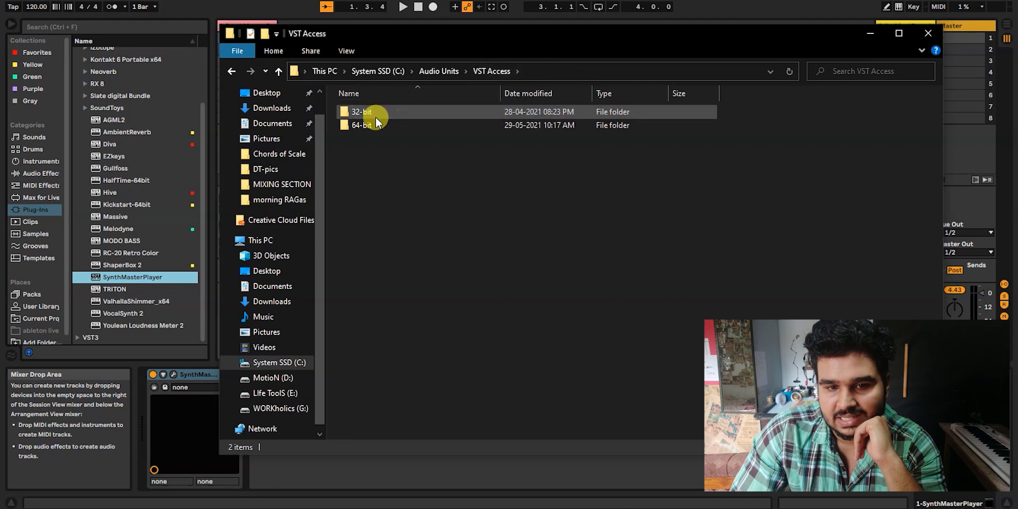
double_click(365, 124)
scroll(472, 301, "down", 5)
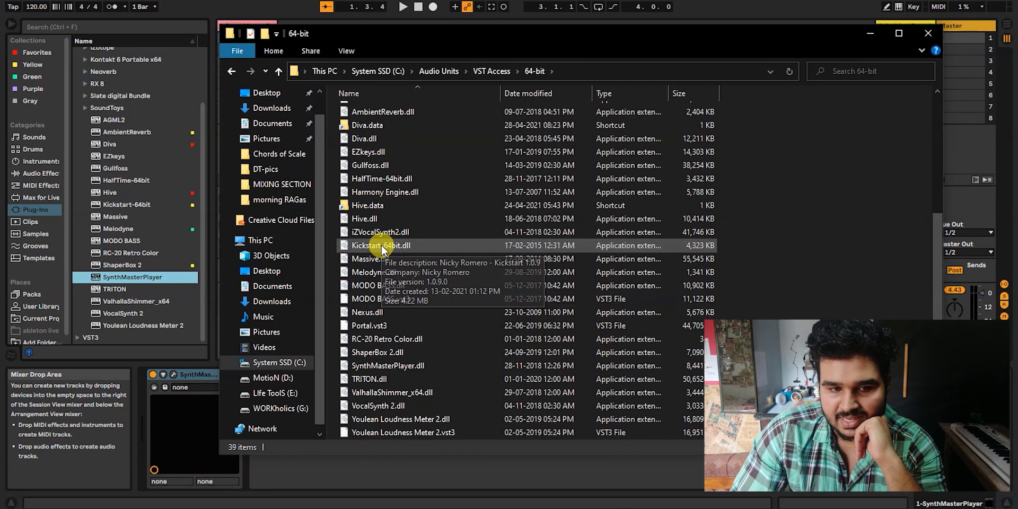
- Compare Kickstart-64bit in Live's plug-in browser with Kickstart-64bit.dll in the 64-bit folder, and select Gullfoss.dll
left_click(129, 204)
key("alt+Tab")
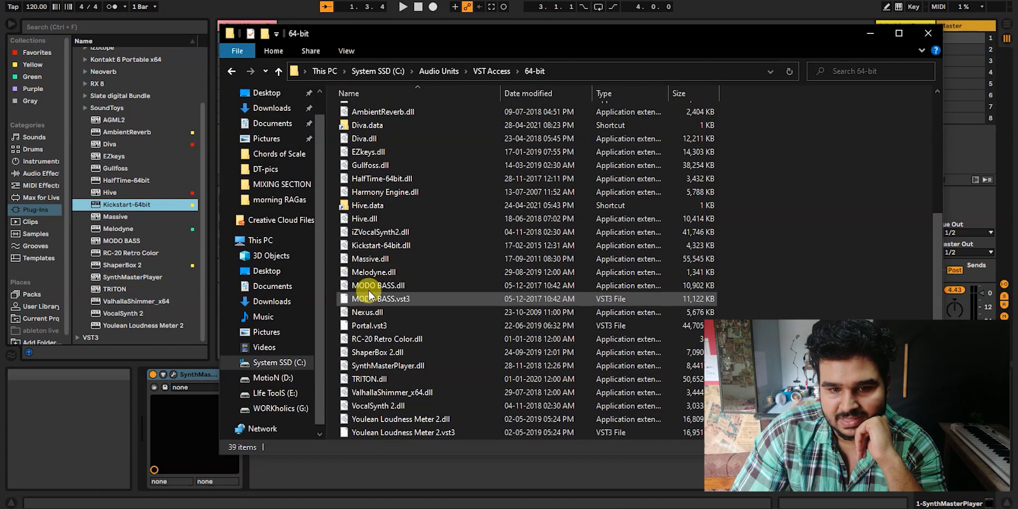
left_click(395, 246)
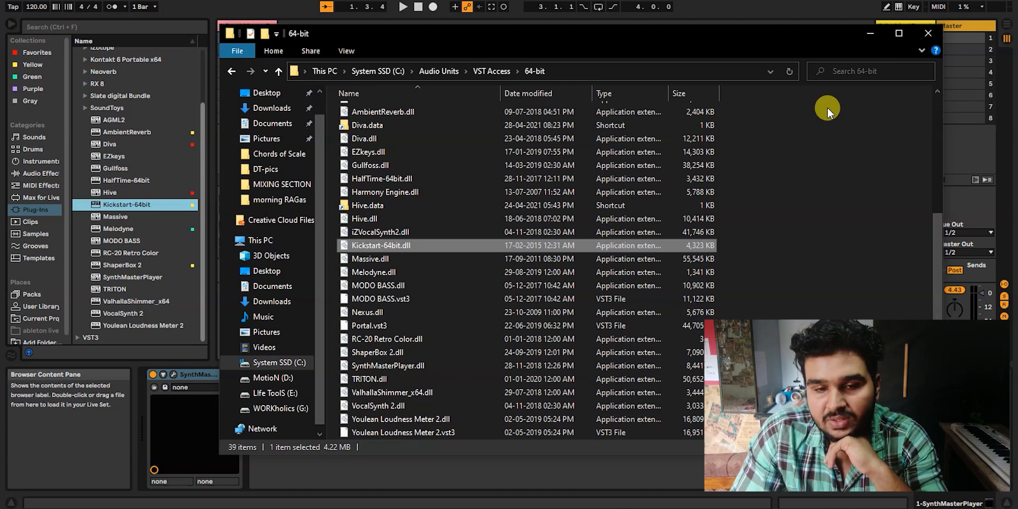
left_click(503, 164)
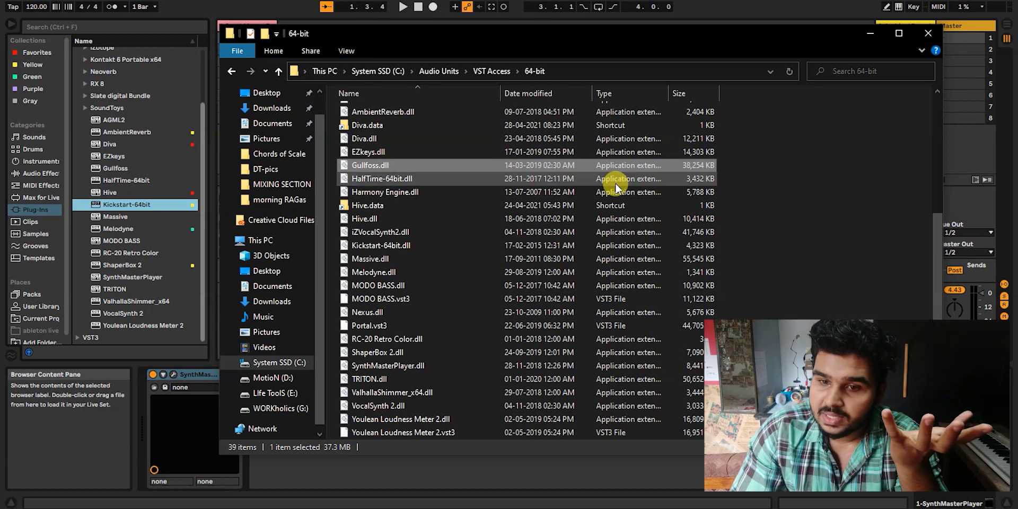
- Deselect Gullfoss.dll in the 64-bit folder, switch to Ableton Live and review the plug-in source settings in Preferences
scroll(758, 182, "up", 5)
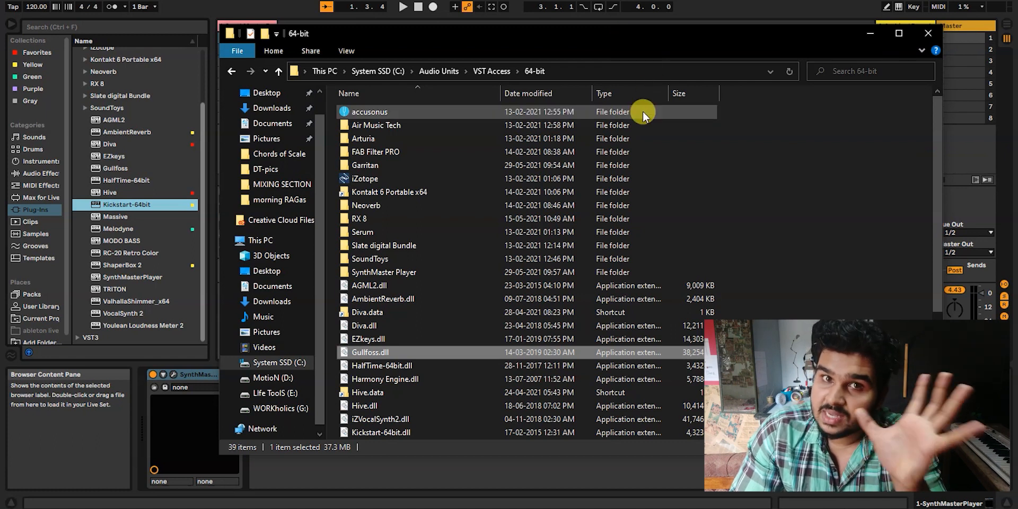
left_click(771, 244)
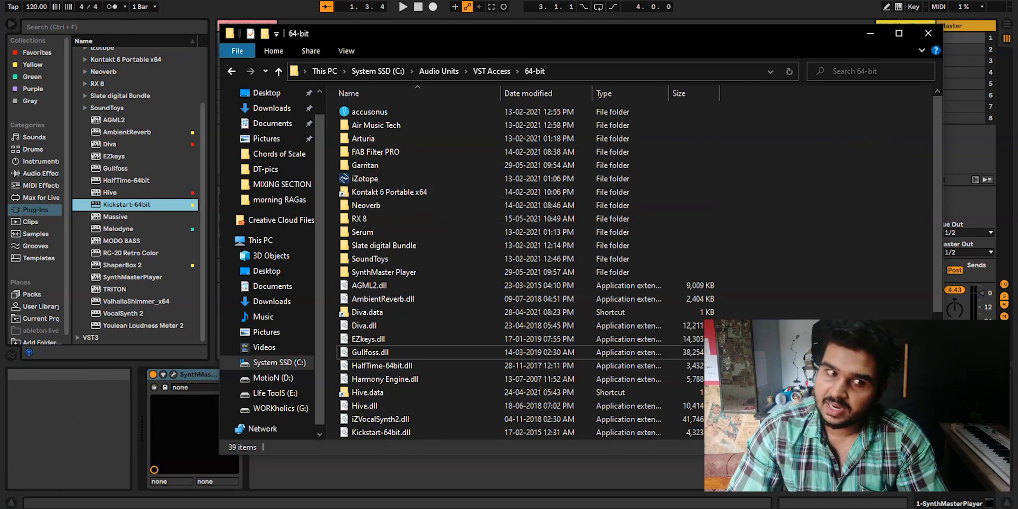
left_click(524, 1)
left_click(111, 1)
left_click(148, 347)
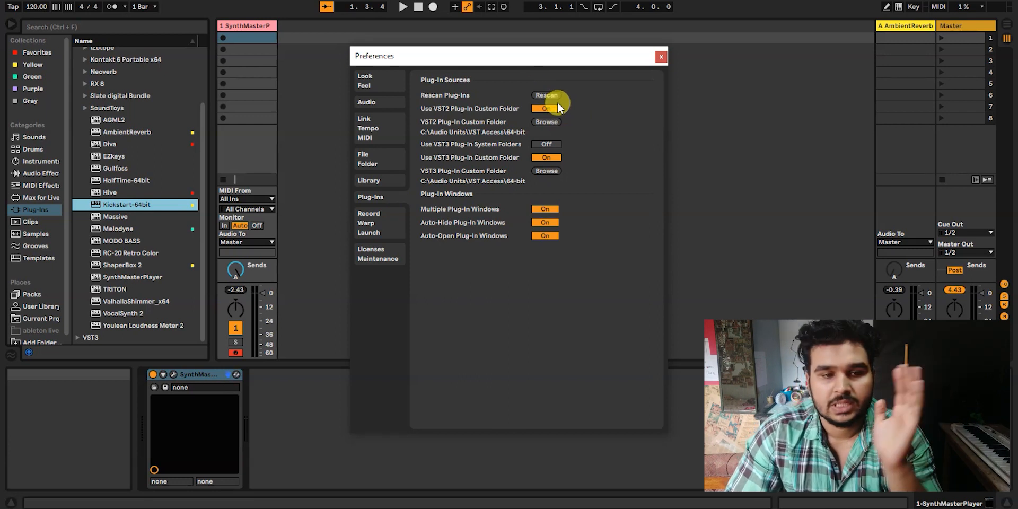
left_click(661, 57)
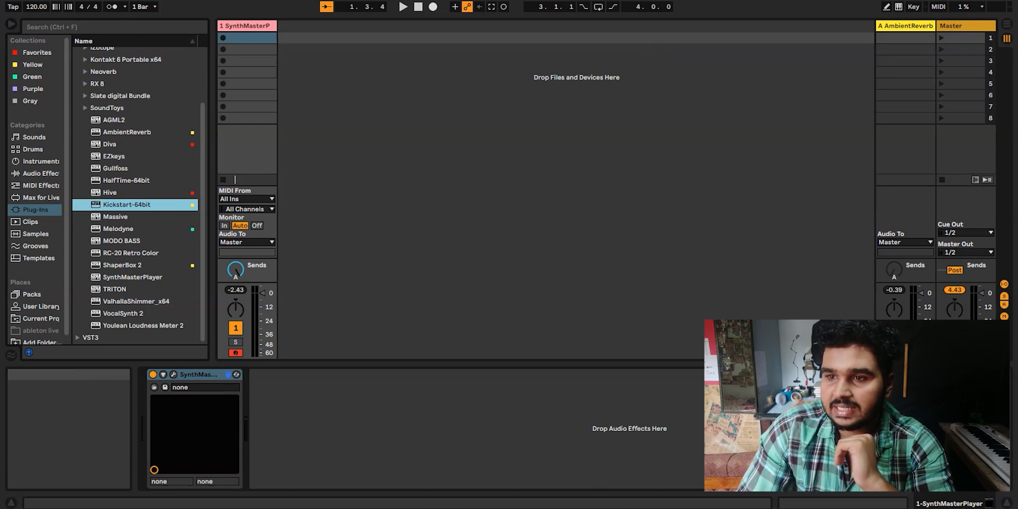
- Minimize Ableton Live and the 64-bit folder window, and refresh the desktop
left_click(945, 0)
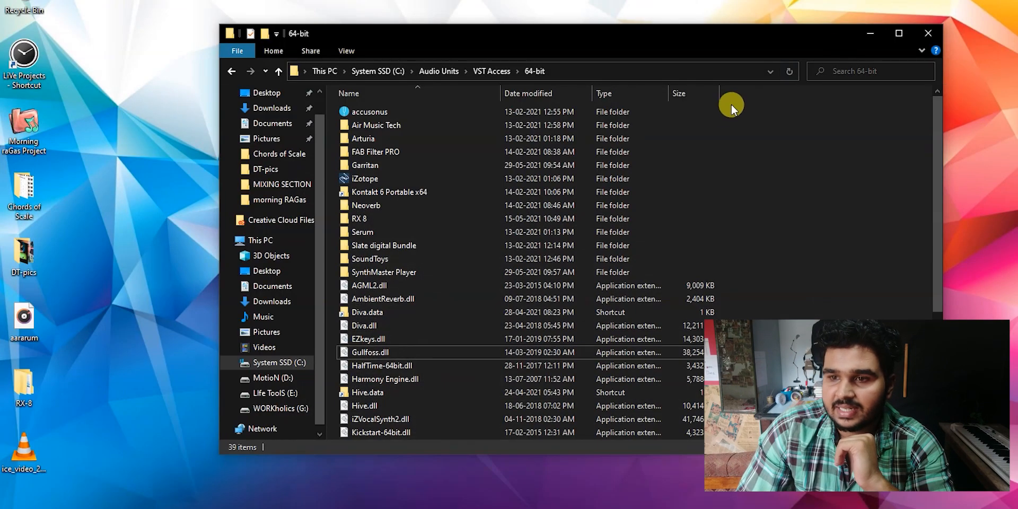
left_click(872, 35)
right_click(672, 103)
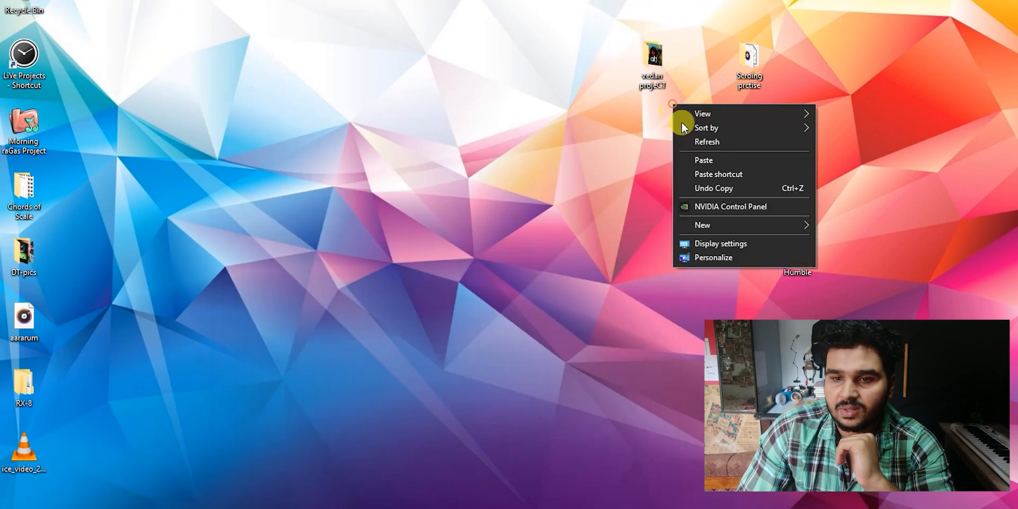
right_click(697, 148)
left_click(722, 186)
right_click(597, 168)
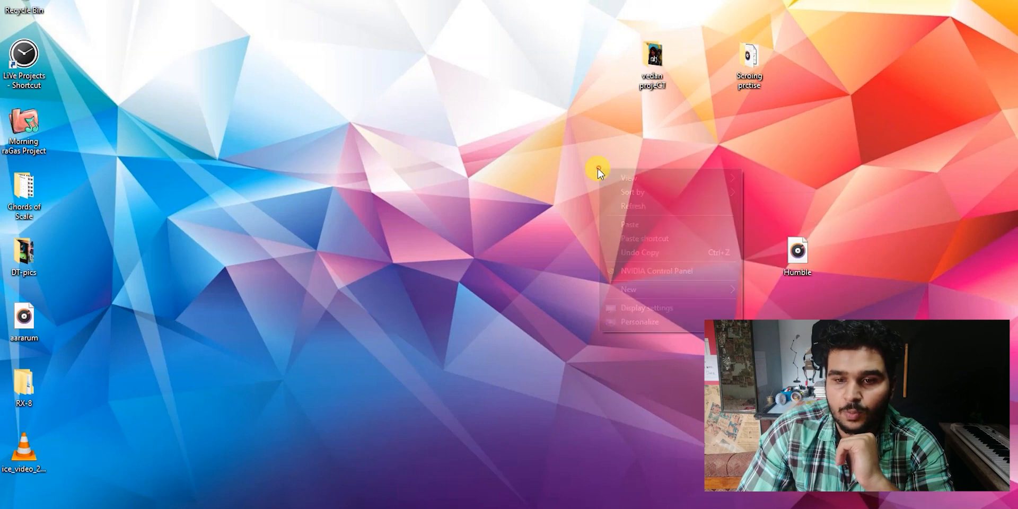
left_click(633, 202)
right_click(546, 194)
left_click(589, 227)
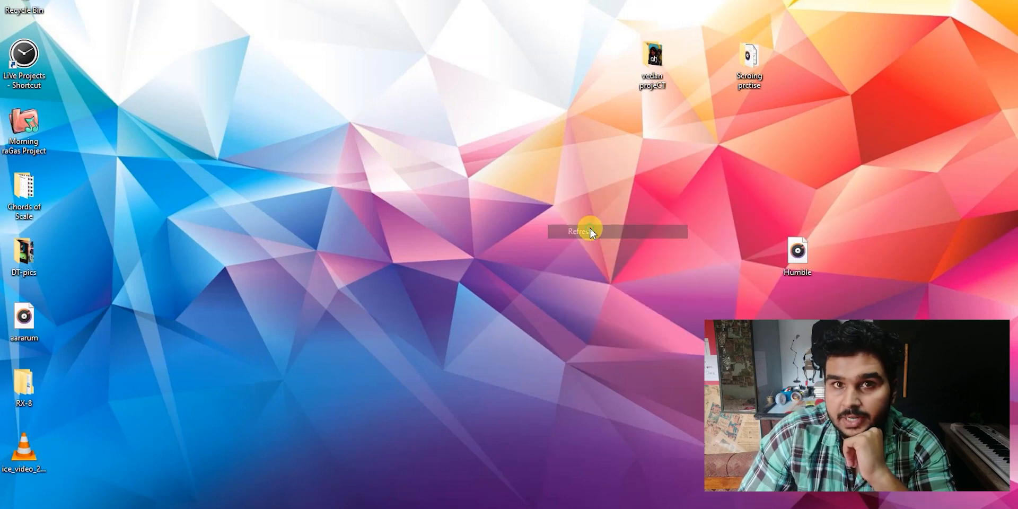